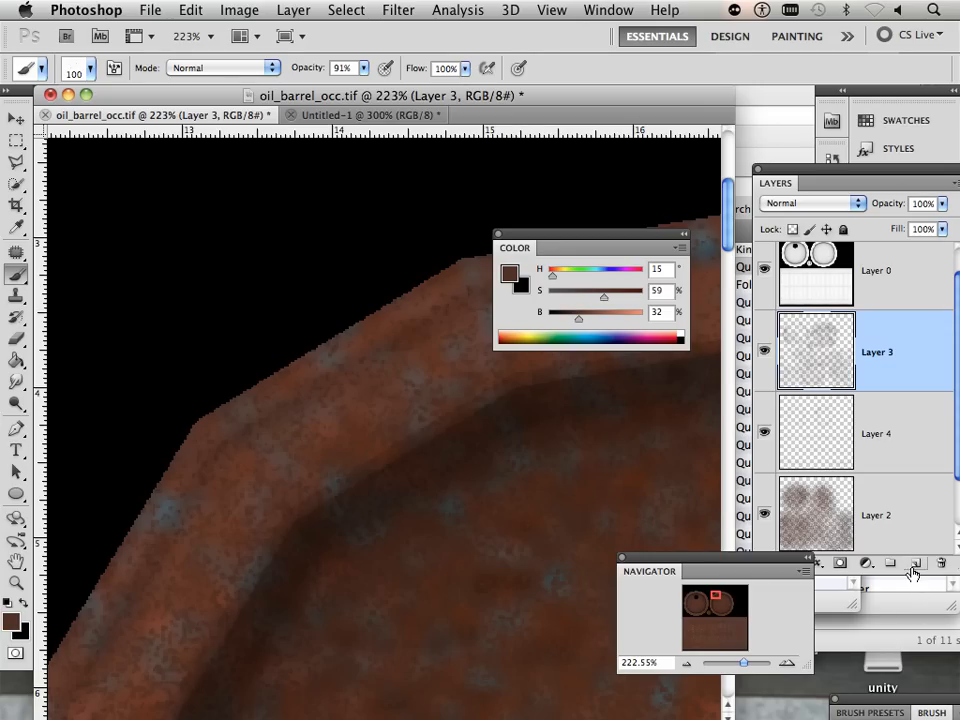
Add a new layer above Layer 3 and choose a hard round brush for painting
click(914, 565)
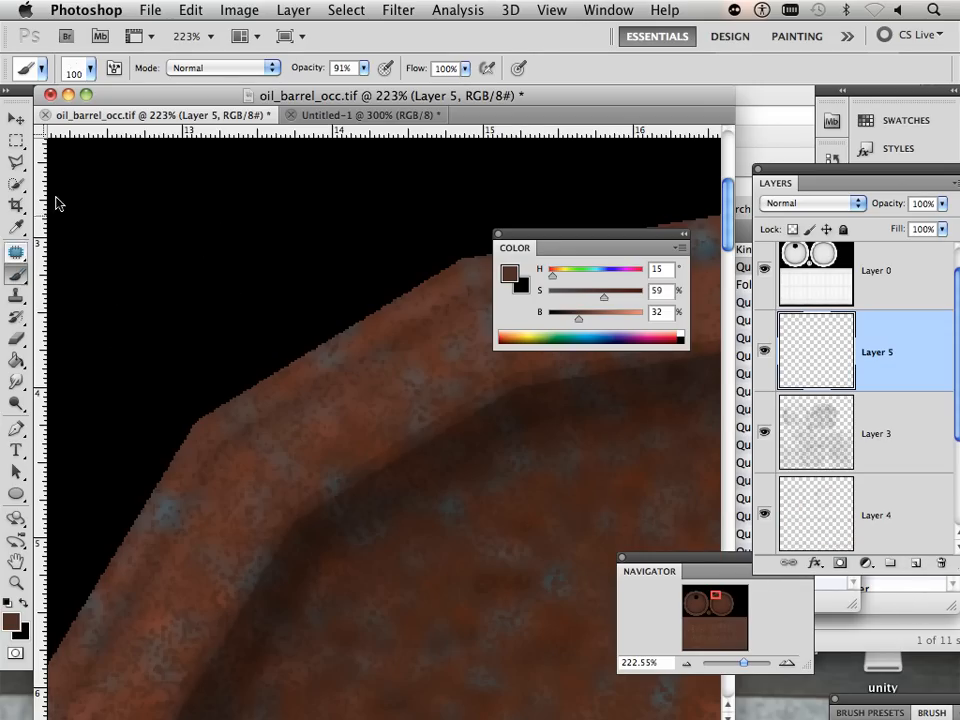
click(90, 68)
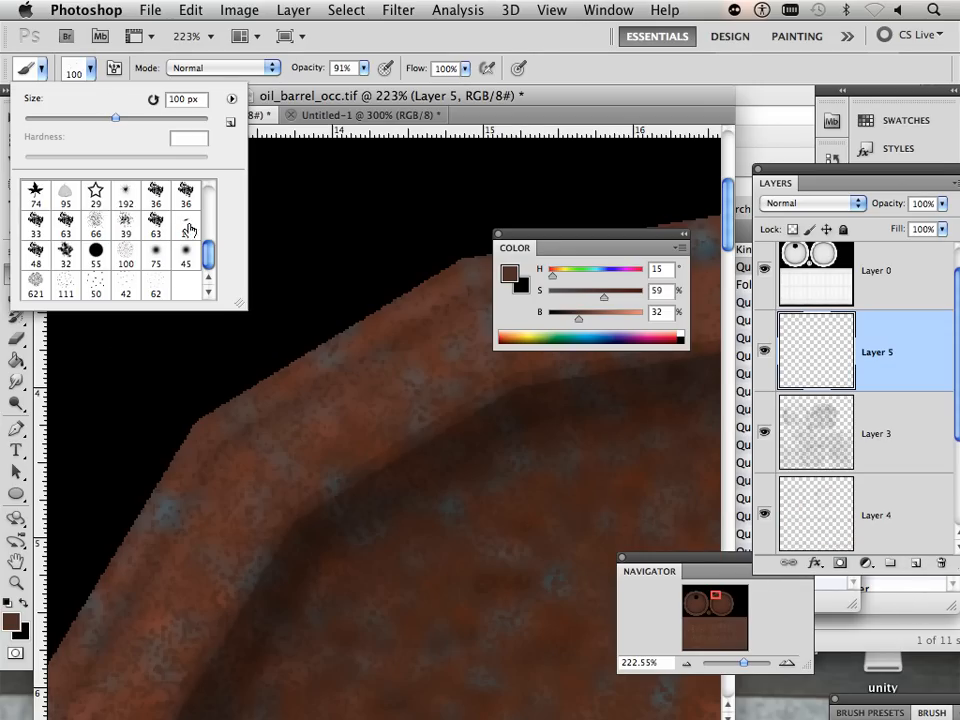
scroll(88, 205, up, 10)
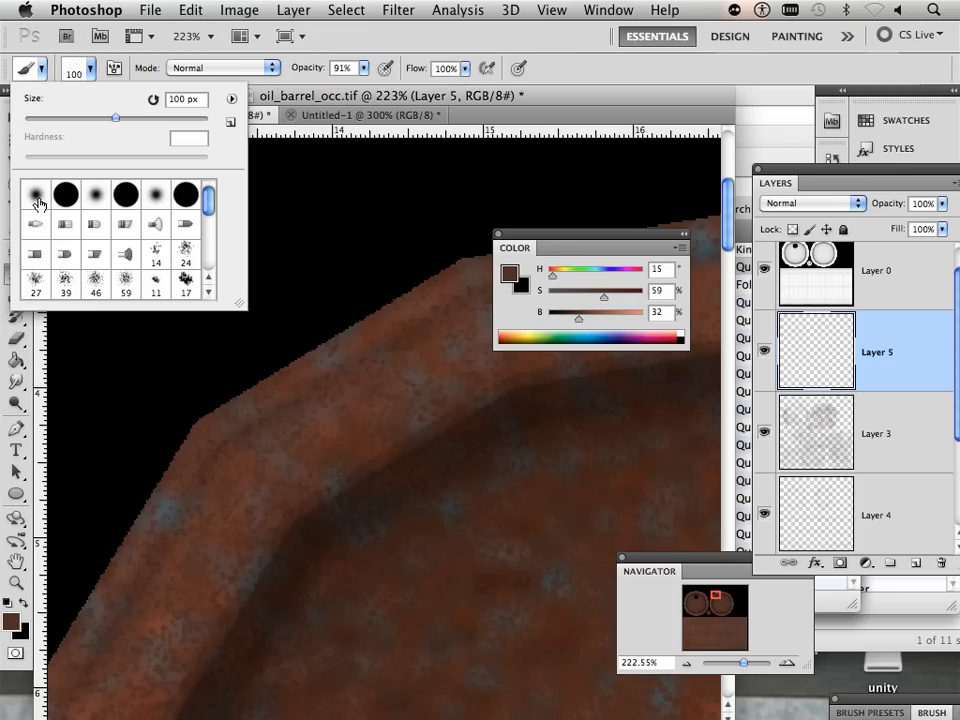
click(186, 195)
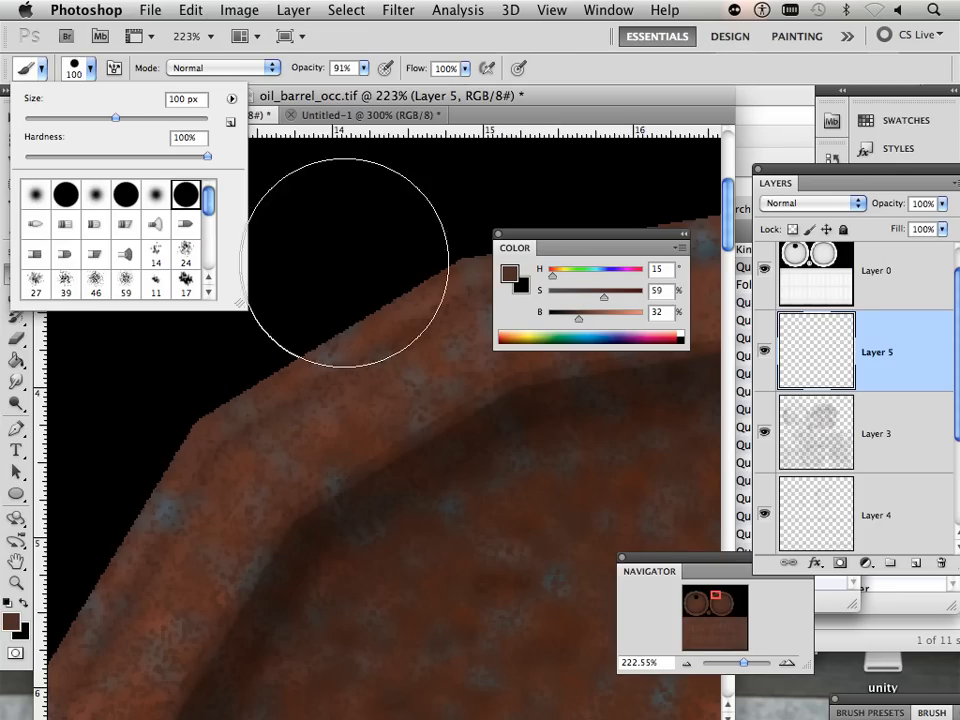
key(Return)
Reduce the brush size to 1 px
key(bracketleft)
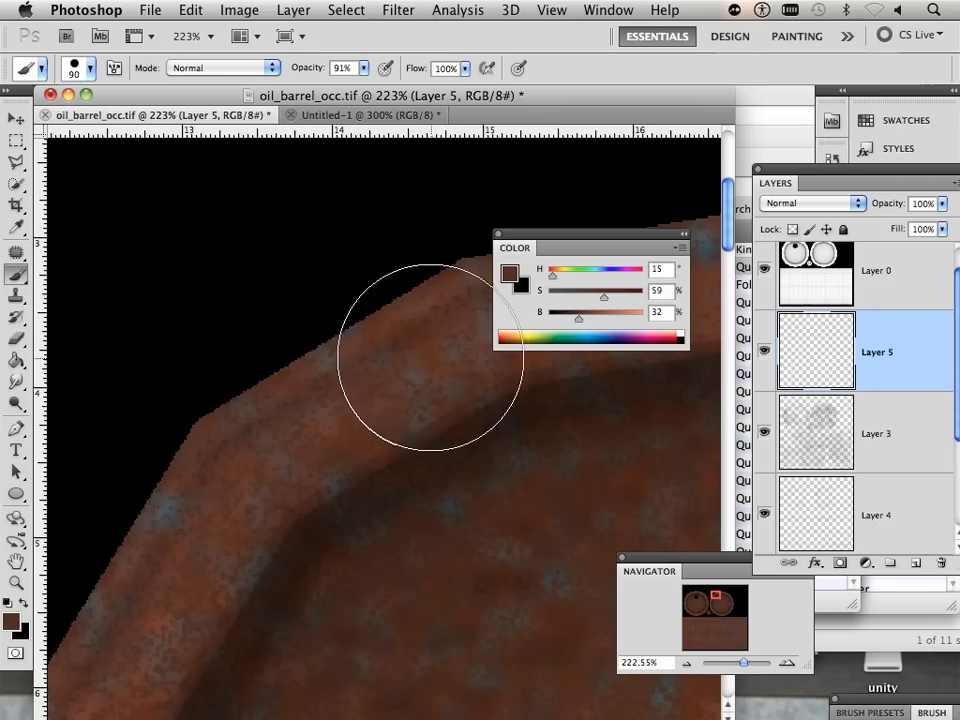
key(bracketleft)
key(bracketleft)
key(bracketleft)
key(bracketleft)
key(bracketleft)
key(bracketleft)
key(bracketleft)
key(bracketleft)
key(bracketleft)
key(bracketleft)
key(bracketleft)
key(bracketleft)
key(bracketleft)
key(bracketleft)
key(bracketleft)
key(bracketleft)
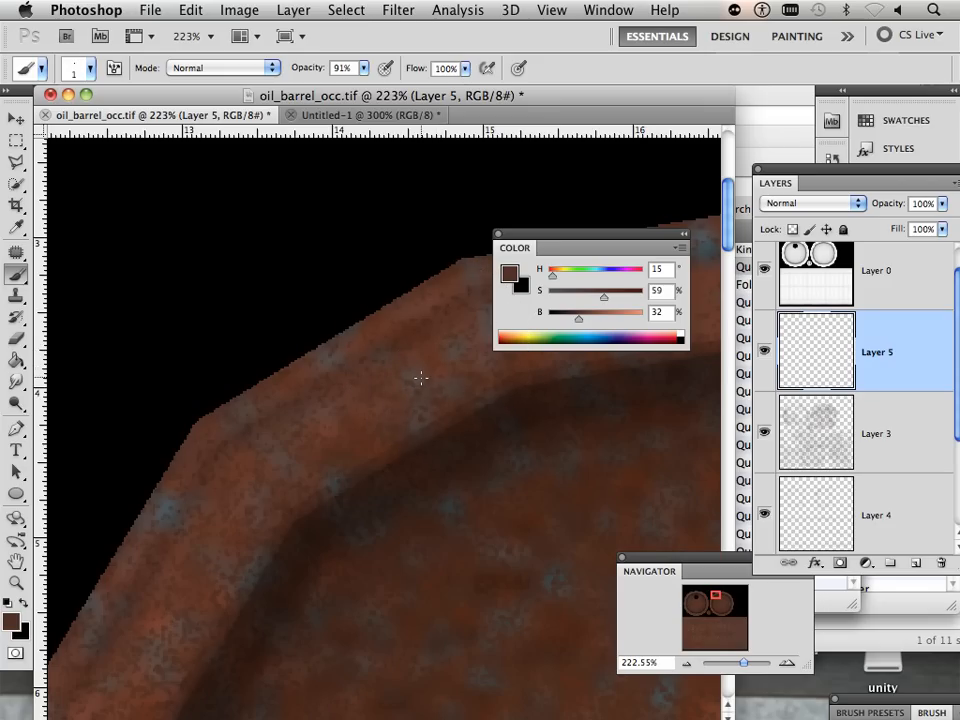
Sample the rim's rust colour, raise its brightness to 63%, and paint fine scratches along the upper-left rim edges of the lid without the hole
alt+click(186, 548)
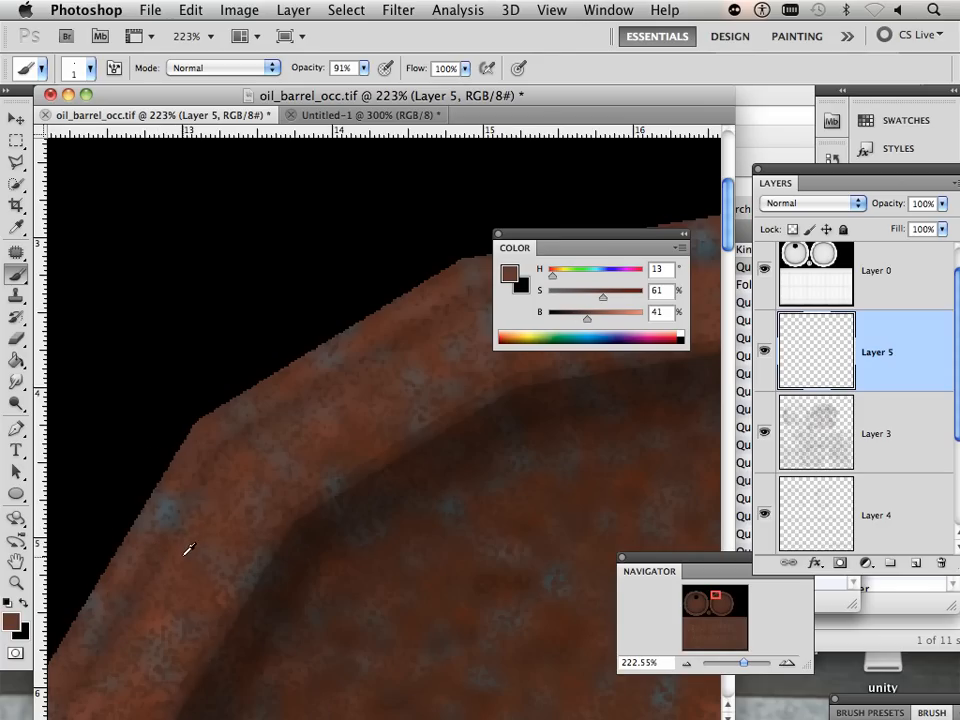
drag(587, 318, 607, 318)
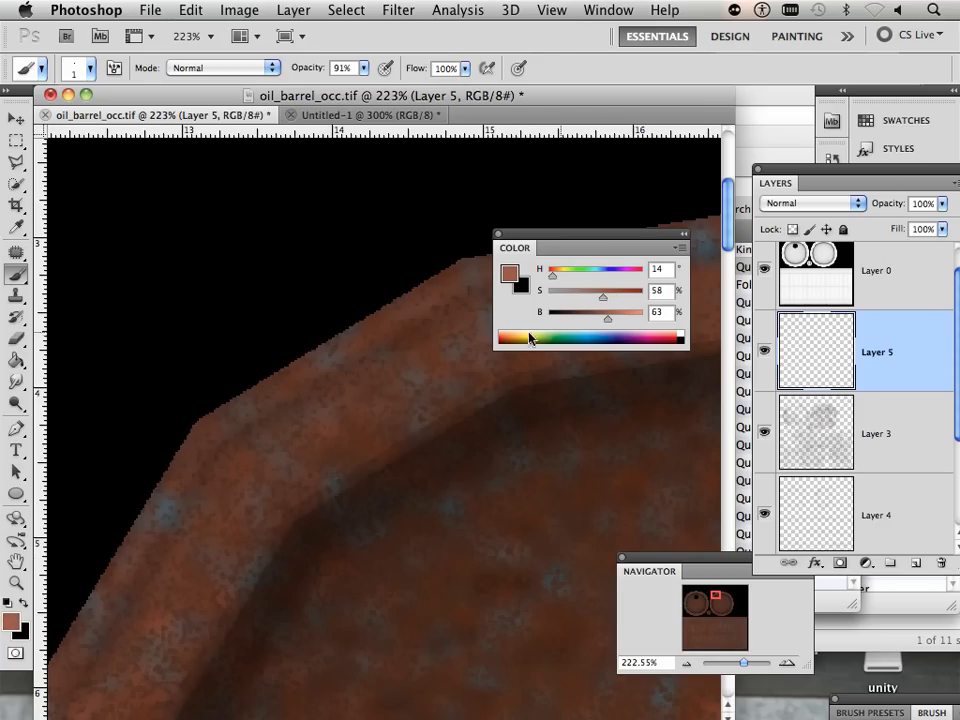
drag(279, 497, 468, 378)
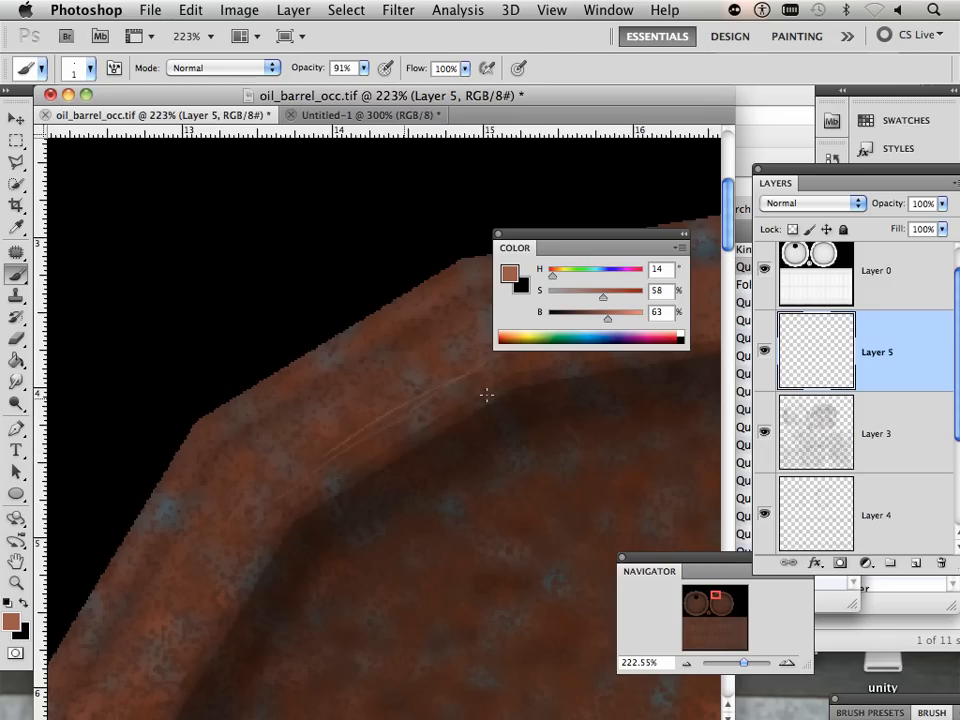
mouse_move(258, 519)
mouse_down()
mouse_move(264, 540)
mouse_move(210, 632)
mouse_up()
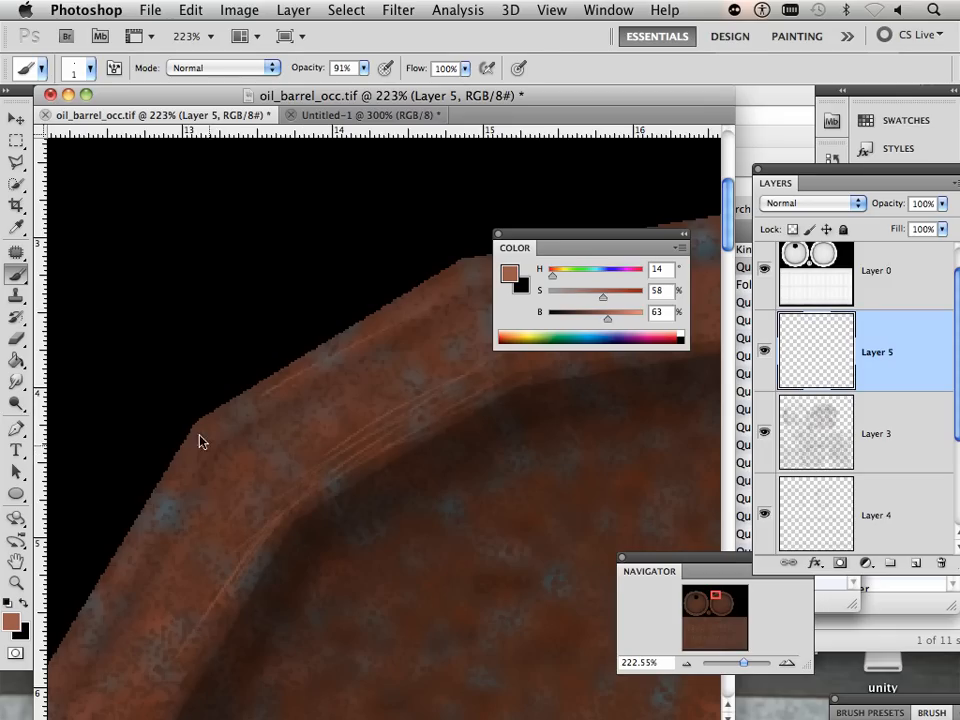
drag(197, 432, 183, 466)
Continue the thin light scratches down the inner and outer edges of the same lid's left rim to its lower-left corner
mouse_move(270, 557)
mouse_down()
mouse_move(388, 456)
mouse_move(450, 378)
mouse_up()
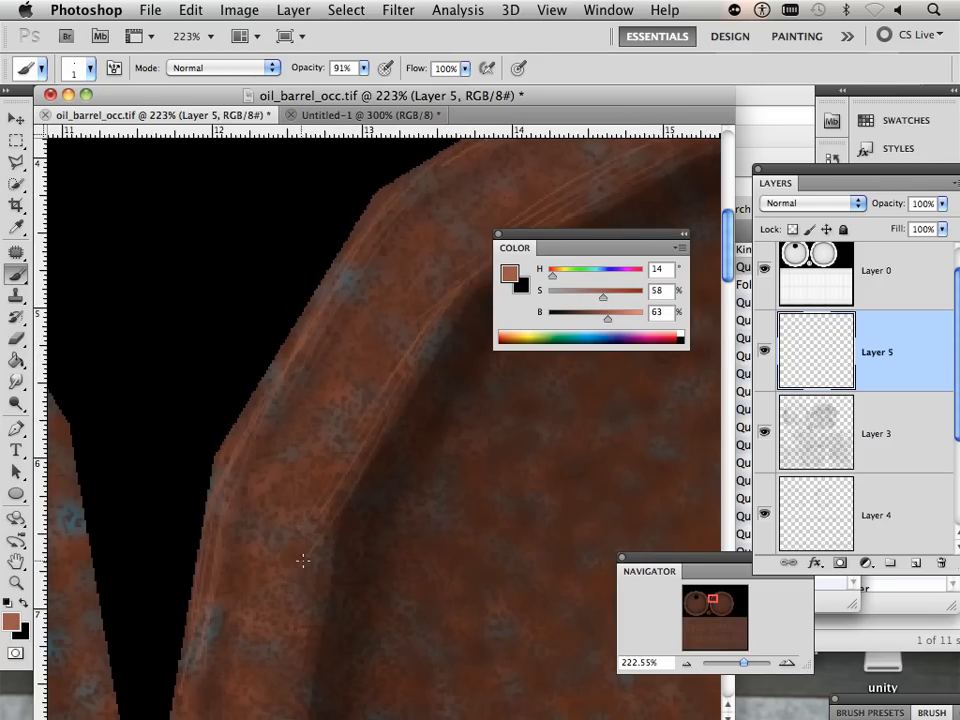
drag(377, 557, 403, 351)
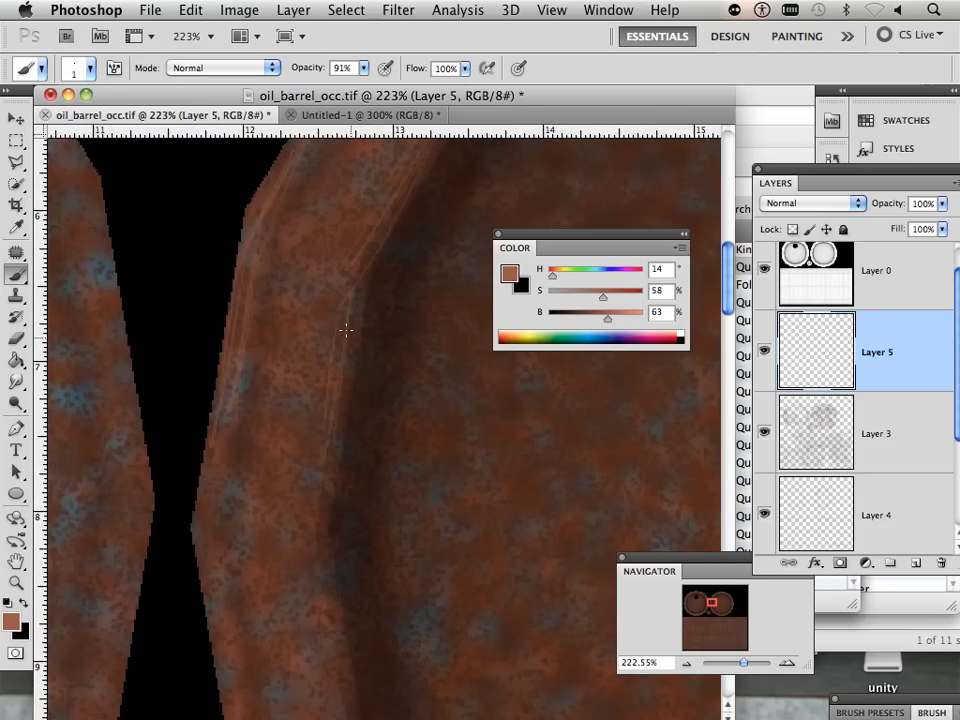
mouse_move(318, 537)
mouse_down()
mouse_move(316, 642)
mouse_move(335, 676)
mouse_up()
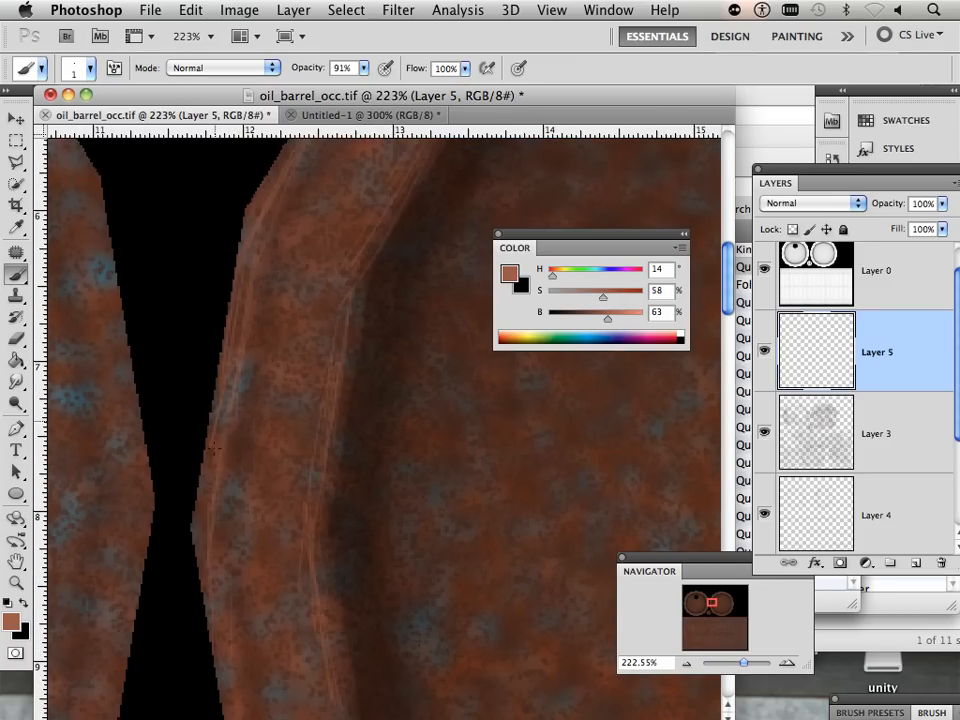
drag(297, 597, 280, 305)
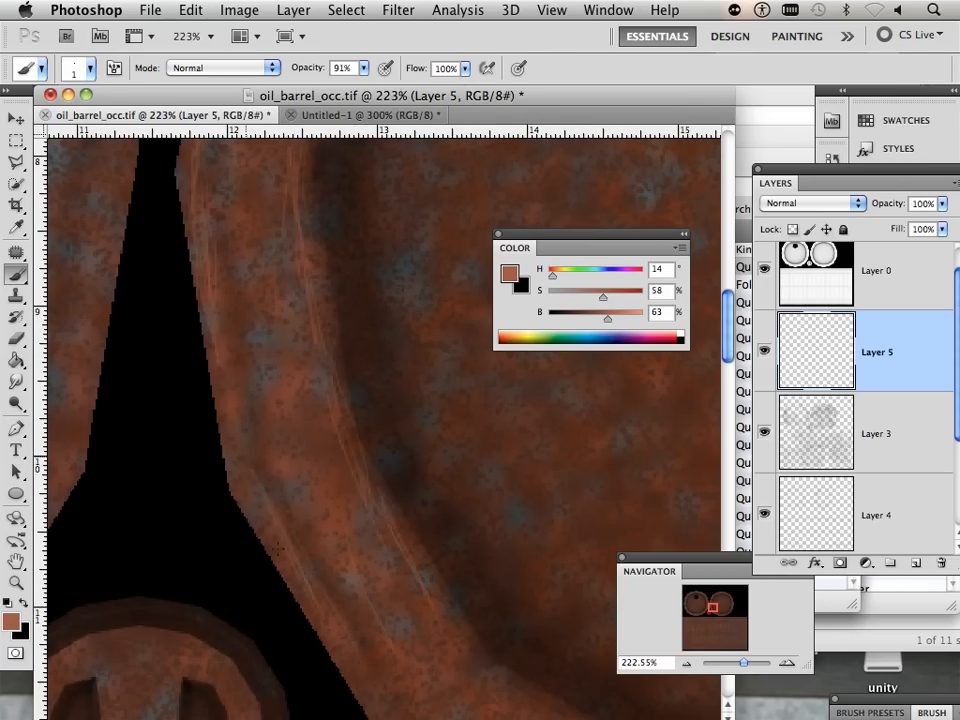
drag(305, 572, 235, 318)
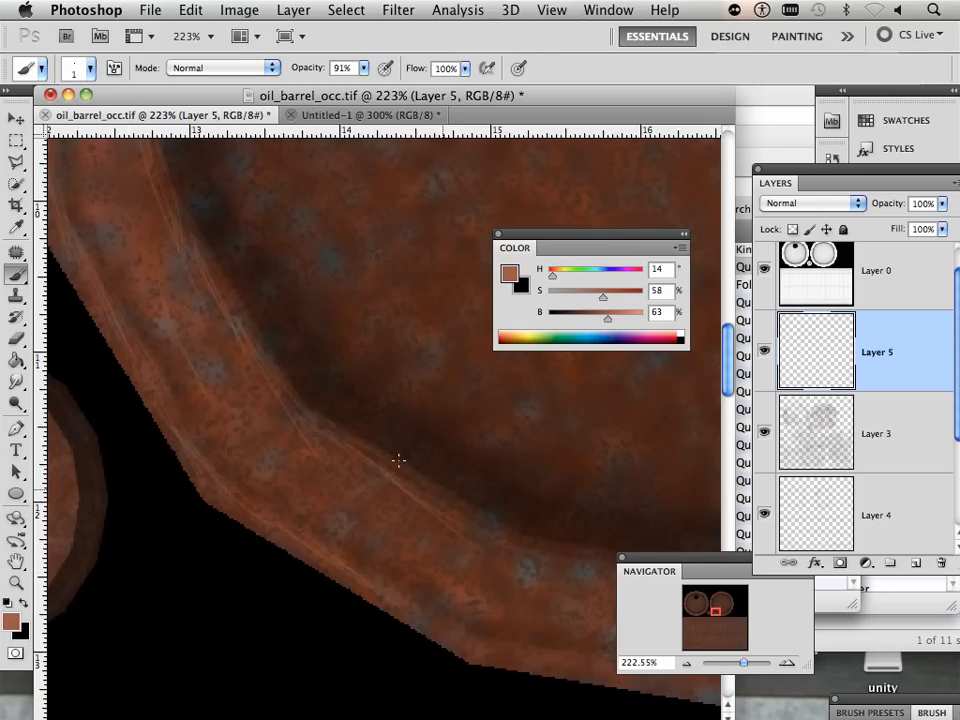
Paint thin light scratches along the inner and outer edges of the lid's bottom rim
mouse_move(403, 576)
mouse_down()
mouse_move(251, 390)
mouse_move(115, 343)
mouse_move(300, 368)
mouse_up()
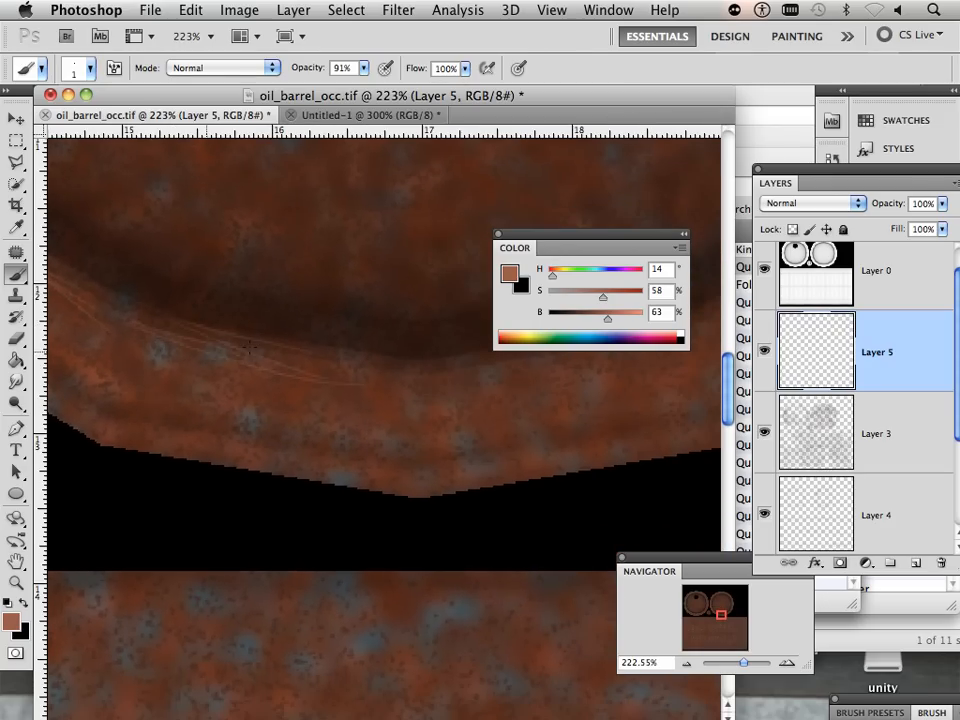
drag(180, 335, 390, 375)
drag(214, 343, 450, 371)
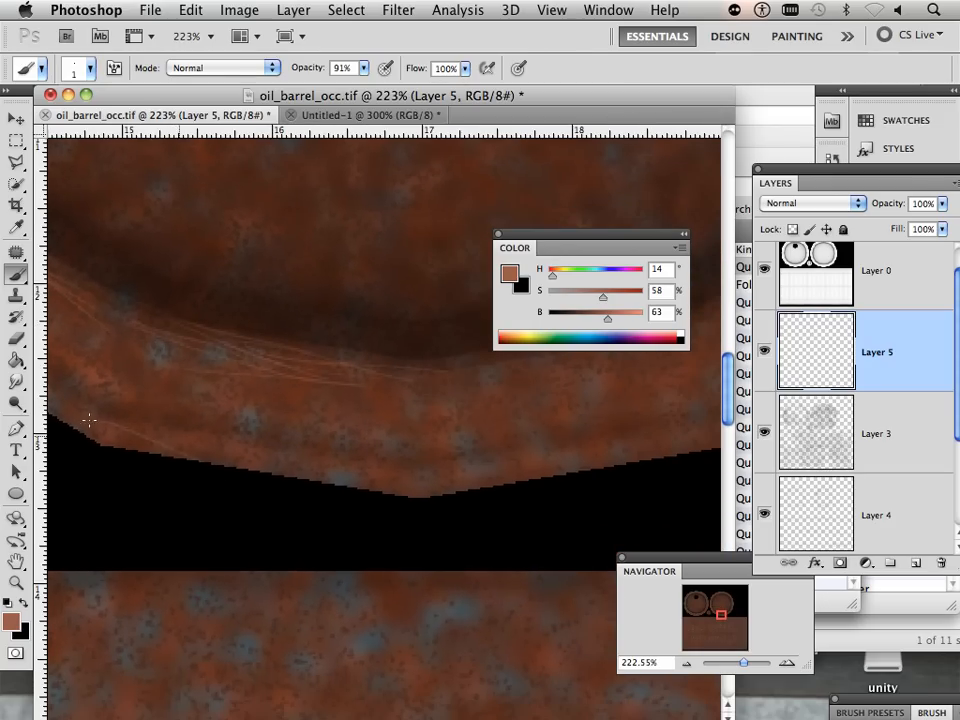
mouse_move(289, 456)
mouse_down()
mouse_move(427, 483)
mouse_move(340, 474)
mouse_move(403, 479)
mouse_move(407, 470)
mouse_move(446, 493)
mouse_move(503, 469)
mouse_move(638, 450)
mouse_up()
drag(352, 345, 590, 374)
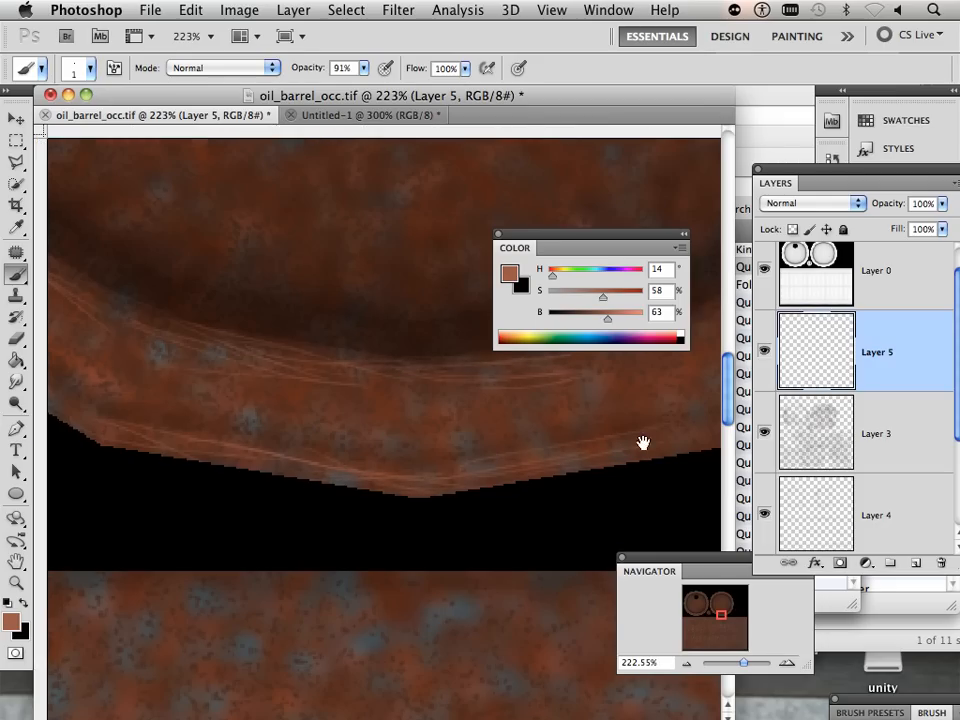
Paint fine light scratches along both edges of the lid's lower-right rim
mouse_move(643, 444)
mouse_down()
mouse_move(418, 471)
mouse_move(375, 491)
mouse_move(528, 486)
mouse_move(508, 490)
mouse_up()
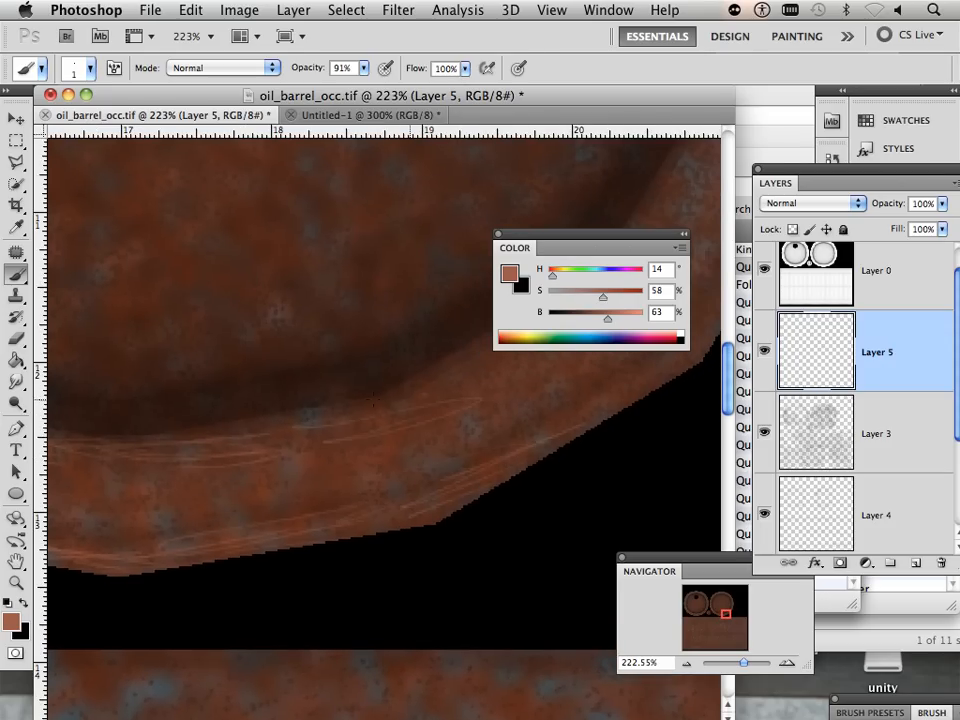
mouse_move(300, 445)
mouse_down()
mouse_move(480, 392)
mouse_move(500, 372)
mouse_up()
drag(330, 432, 515, 342)
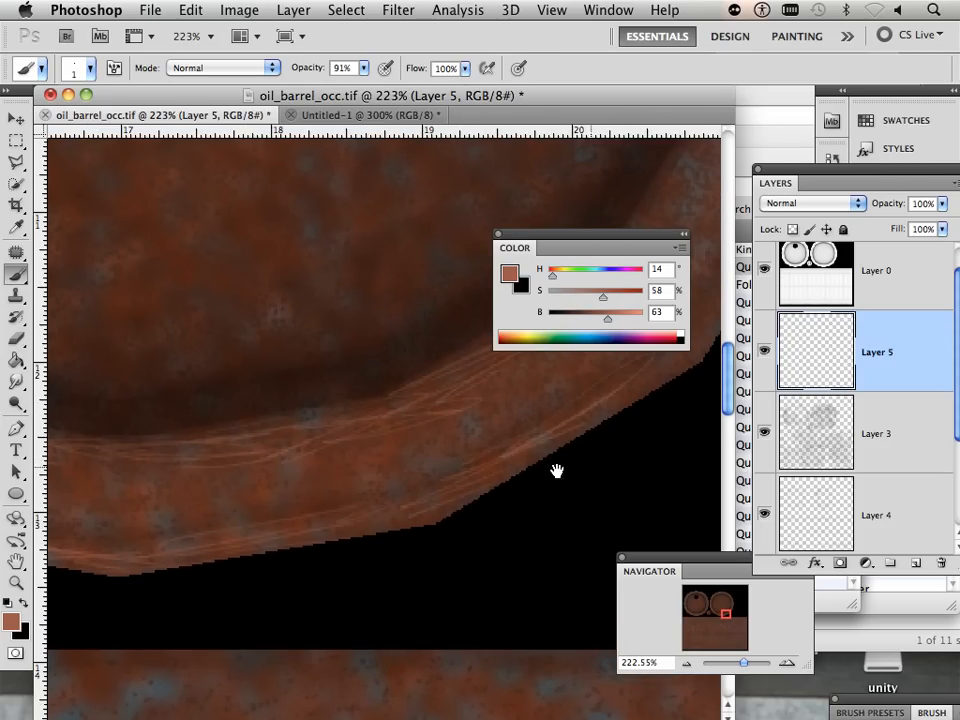
mouse_move(557, 471)
mouse_down()
mouse_move(388, 564)
mouse_move(362, 551)
mouse_move(279, 619)
mouse_move(371, 476)
mouse_up()
drag(300, 591, 420, 400)
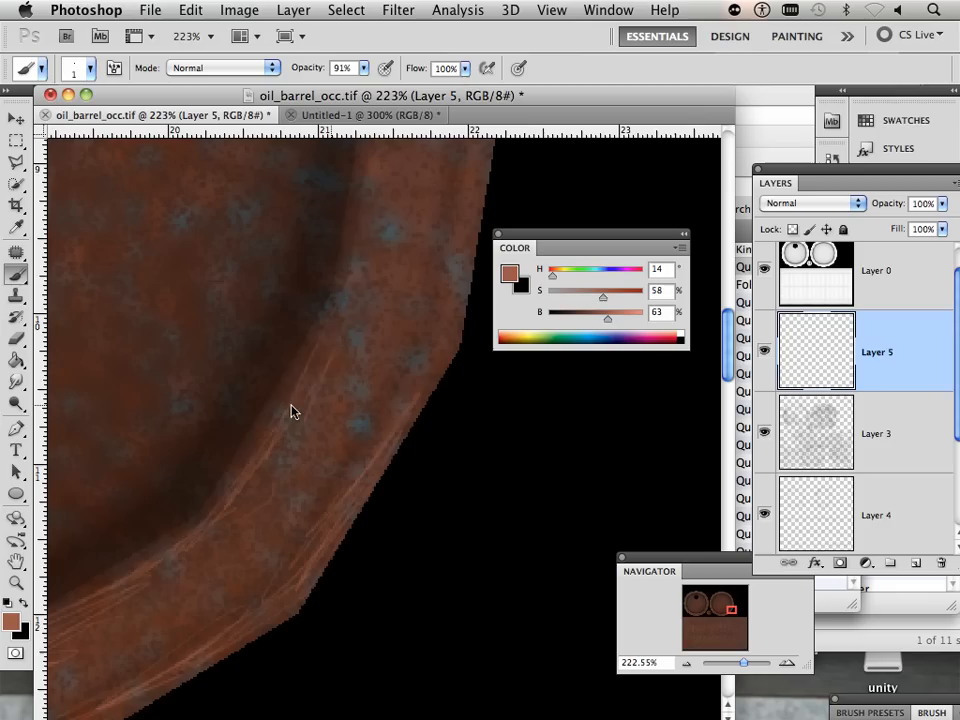
mouse_move(294, 409)
mouse_down()
mouse_move(381, 246)
mouse_move(386, 152)
mouse_up()
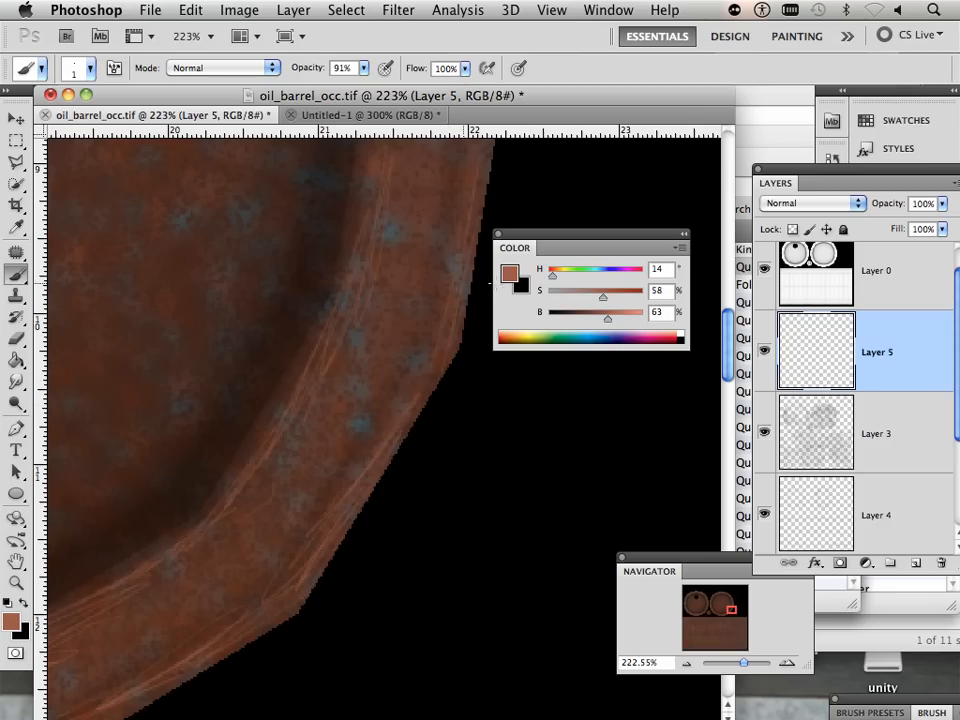
Extend the fine scratches up both edges of the lid's right-hand rim
scroll(437, 540, up, 6)
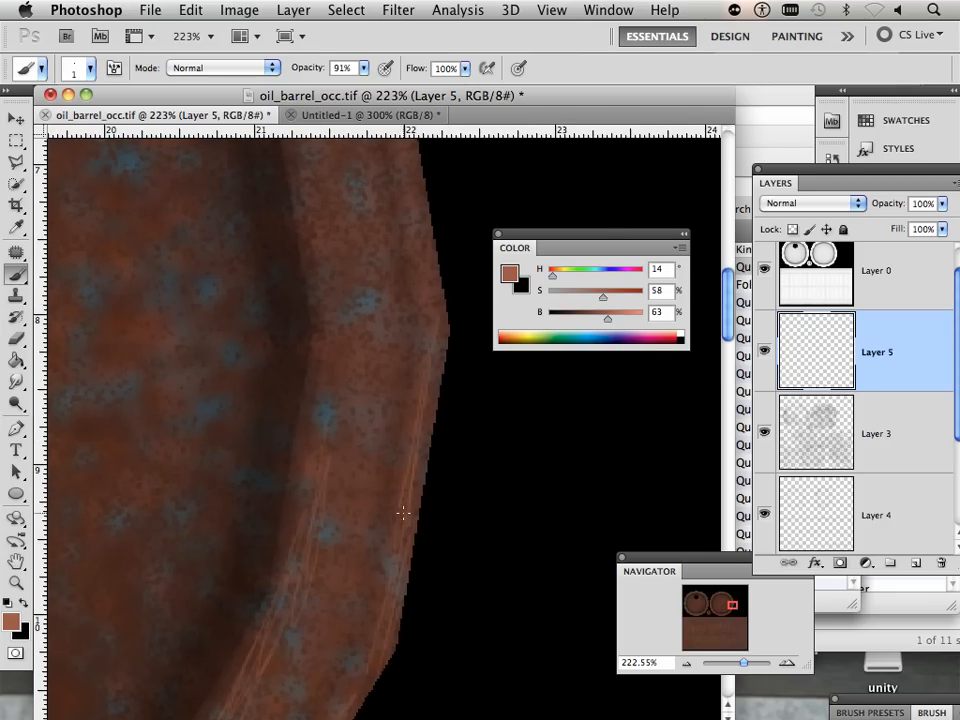
drag(318, 425, 333, 255)
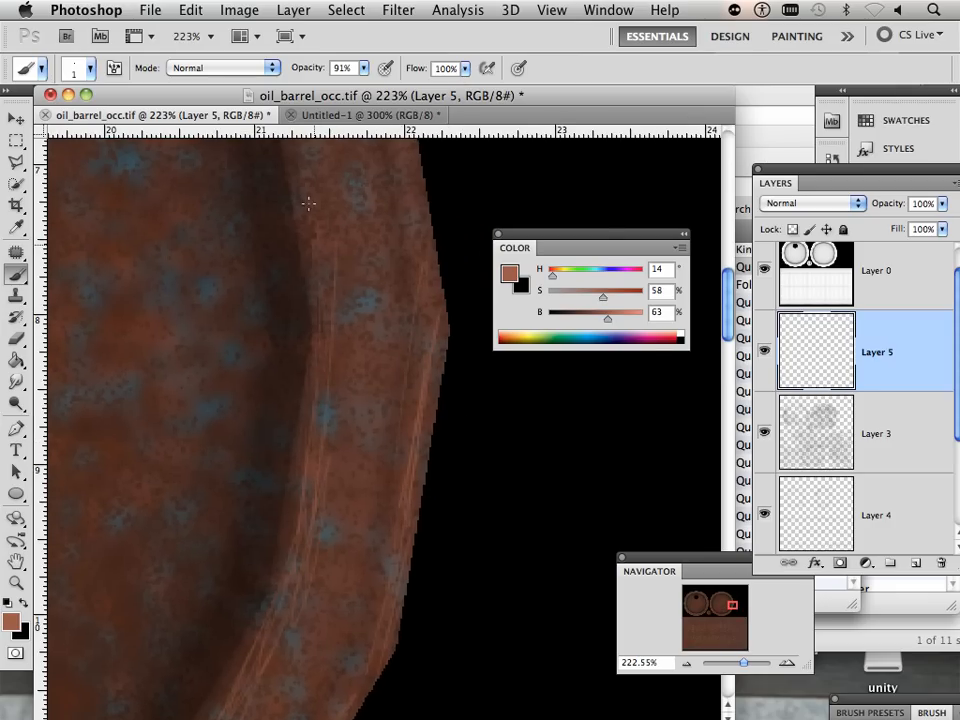
scroll(407, 317, up, 5)
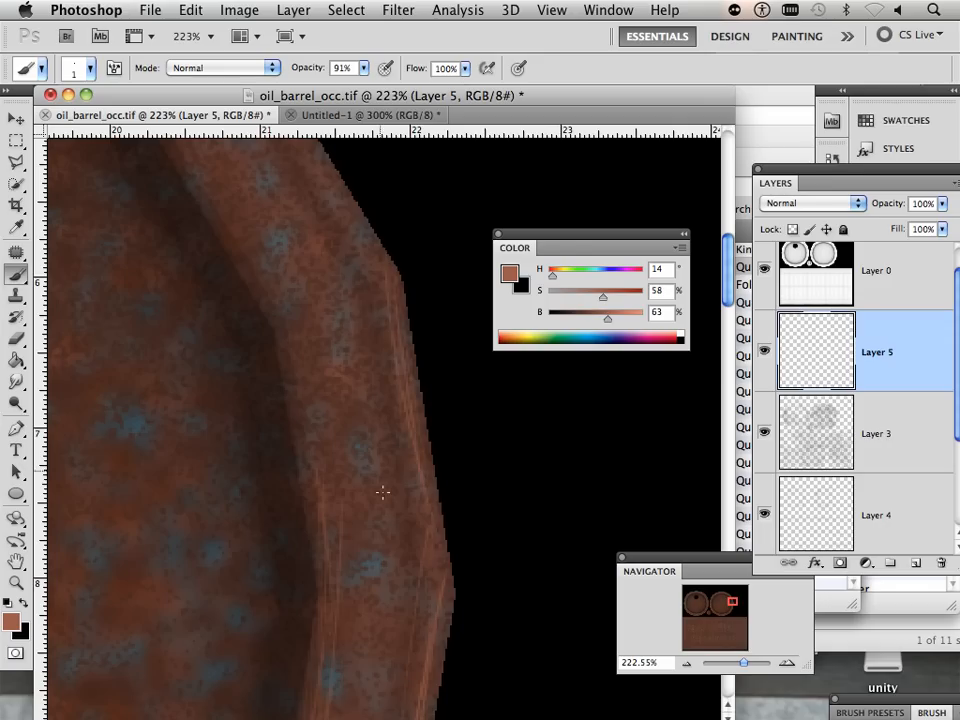
Paint fine light scratches along both edges of the lid's upper-right rim
drag(294, 182, 401, 418)
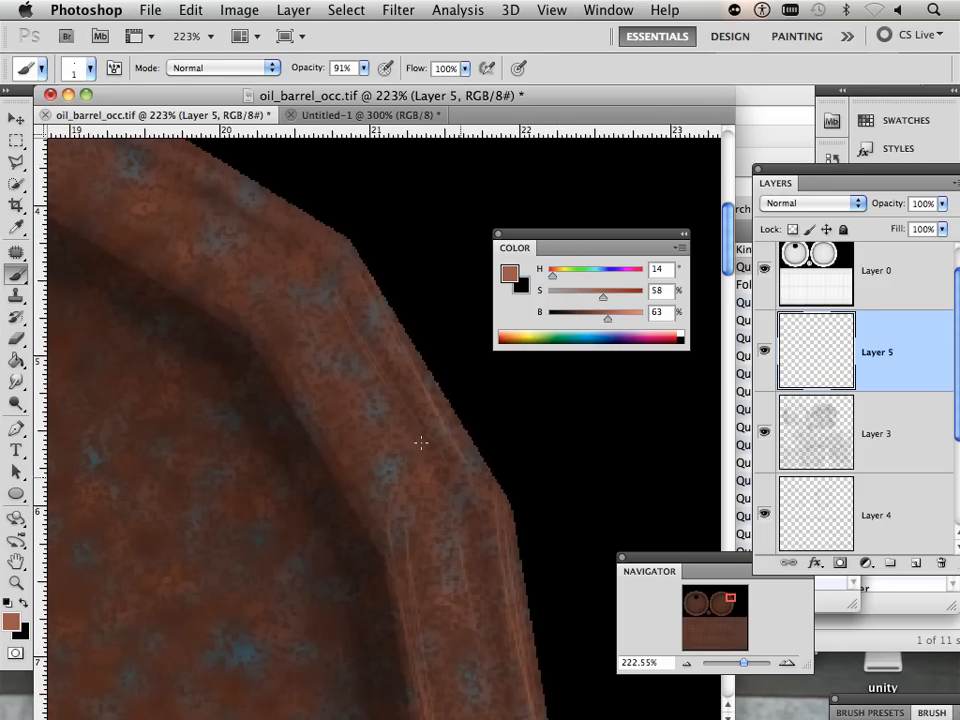
drag(315, 455, 257, 306)
drag(281, 346, 473, 496)
drag(285, 352, 497, 488)
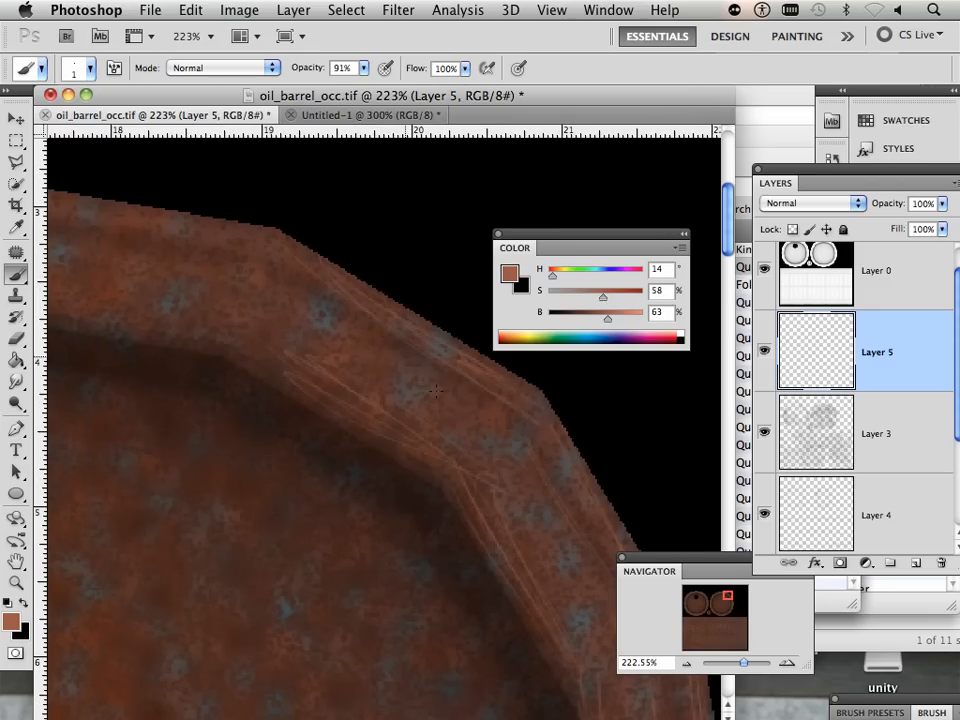
drag(274, 381, 470, 431)
drag(308, 372, 515, 430)
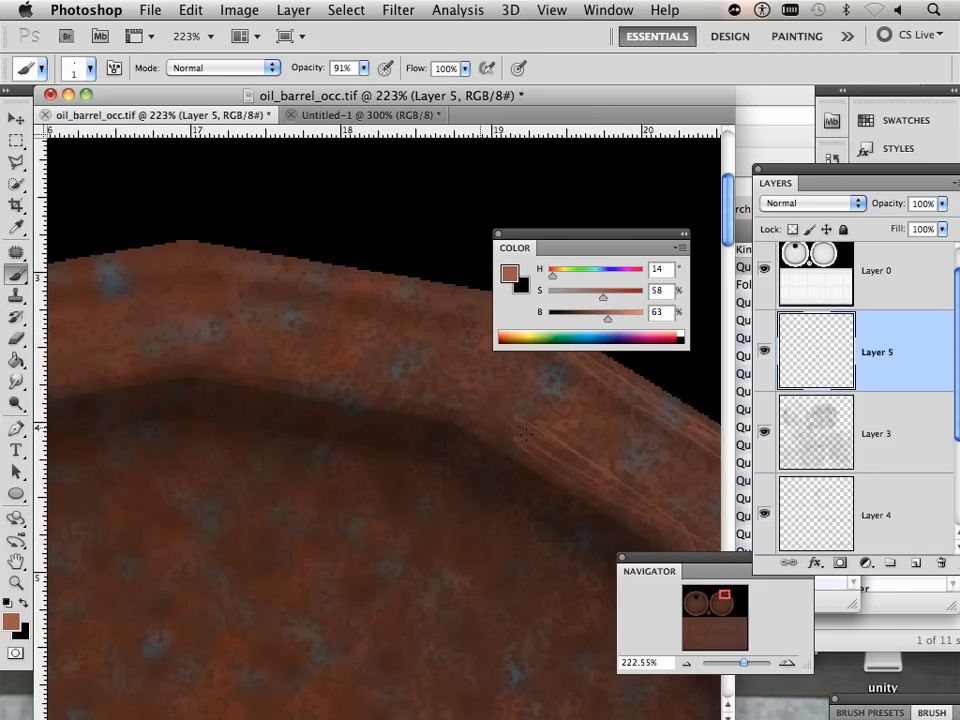
Paint thin scratches across the lid's top rim, joining them to the strokes at the upper left
drag(372, 388, 537, 436)
drag(192, 361, 480, 424)
mouse_move(395, 291)
mouse_down()
mouse_move(169, 278)
mouse_move(200, 255)
mouse_move(144, 257)
mouse_up()
mouse_move(228, 328)
mouse_down()
mouse_move(441, 328)
mouse_move(450, 341)
mouse_move(407, 345)
mouse_move(417, 343)
mouse_up()
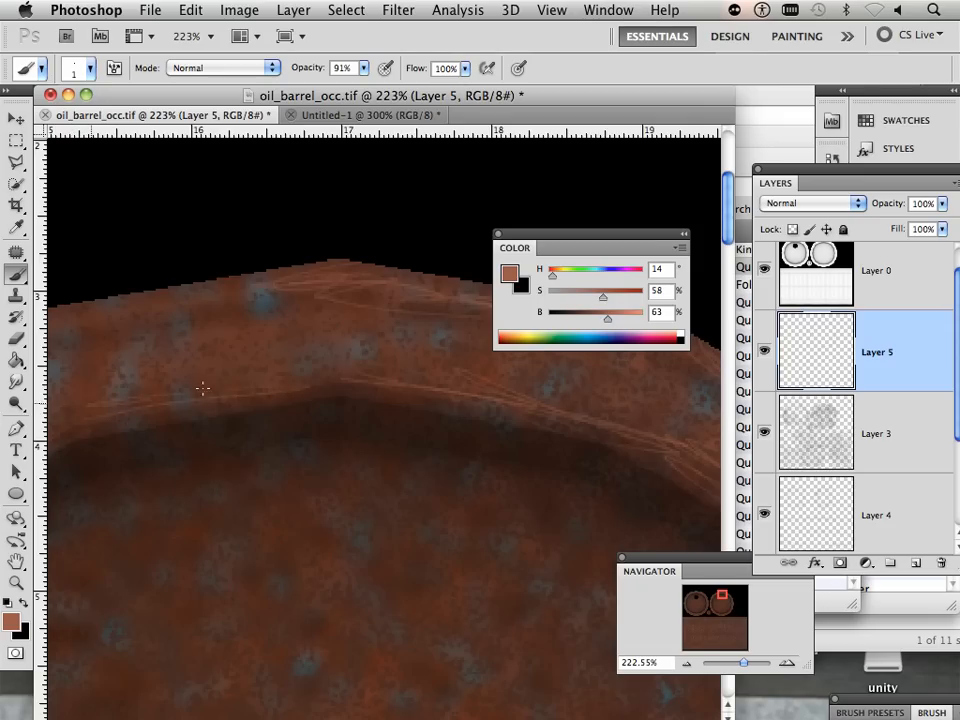
mouse_move(107, 399)
mouse_down()
mouse_move(343, 437)
mouse_move(371, 355)
mouse_up()
drag(470, 282, 212, 328)
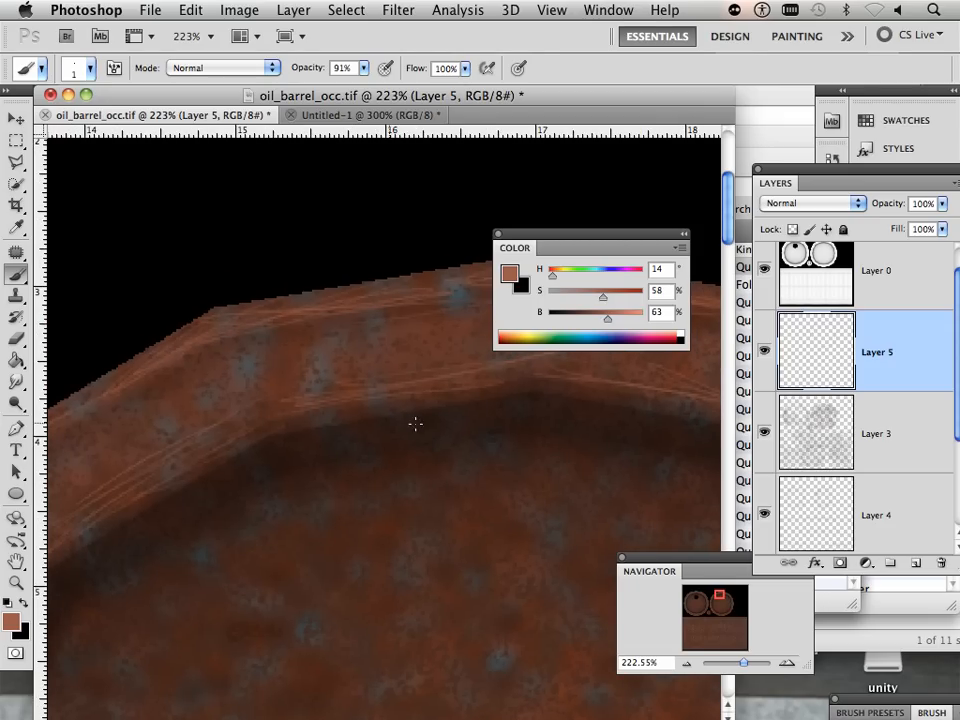
Paint fine light scratches along the left-hand and lower rim of the lid with the round hole
drag(748, 670, 739, 674)
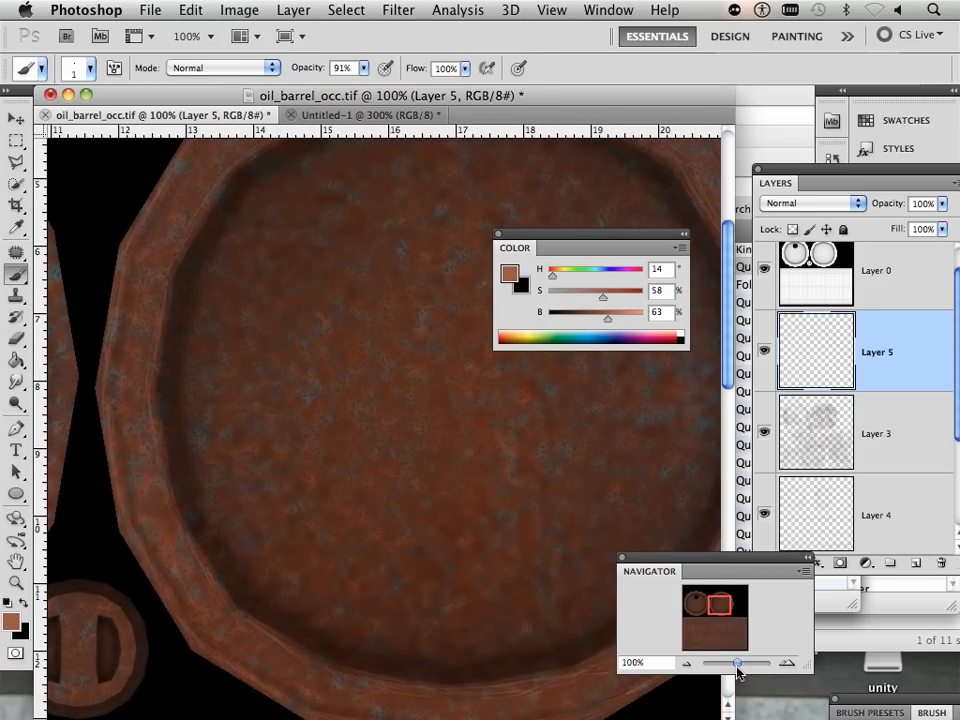
drag(711, 604, 687, 601)
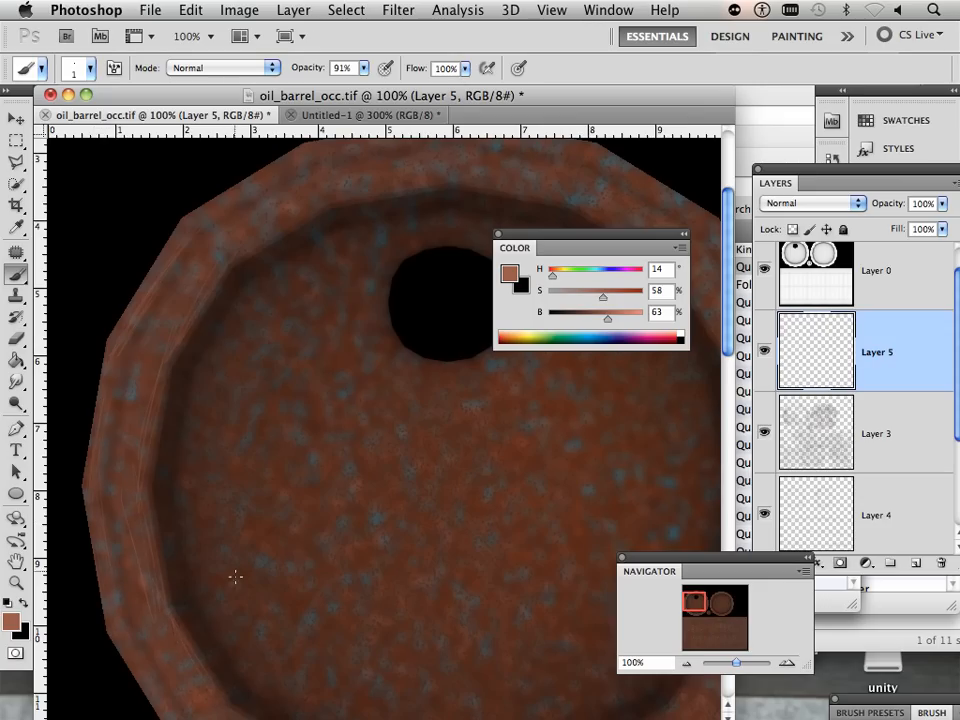
drag(232, 630, 142, 387)
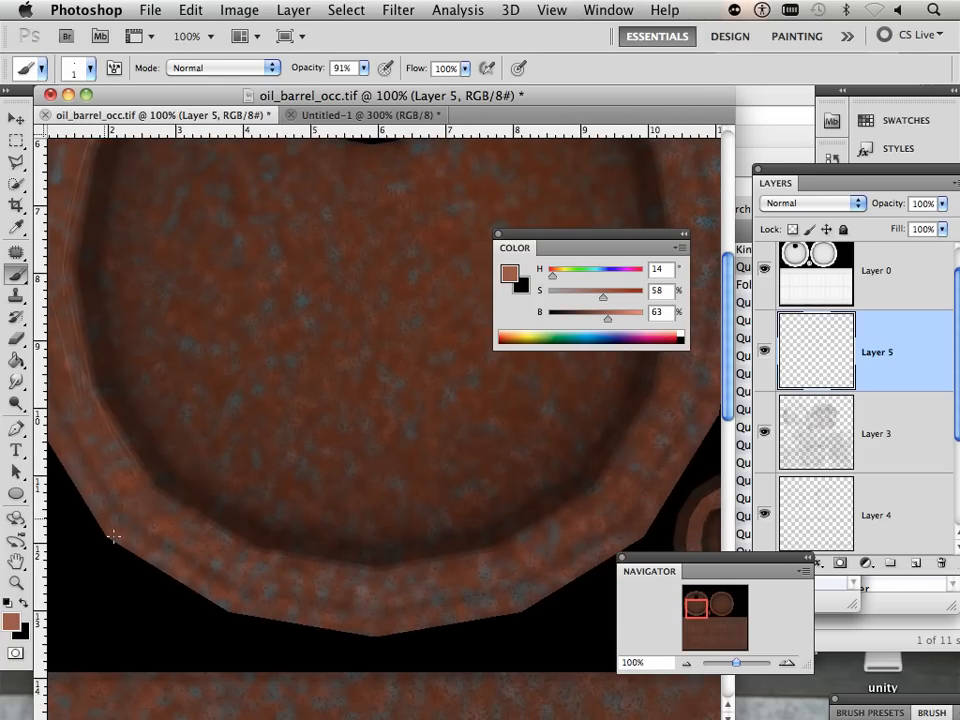
drag(132, 560, 127, 556)
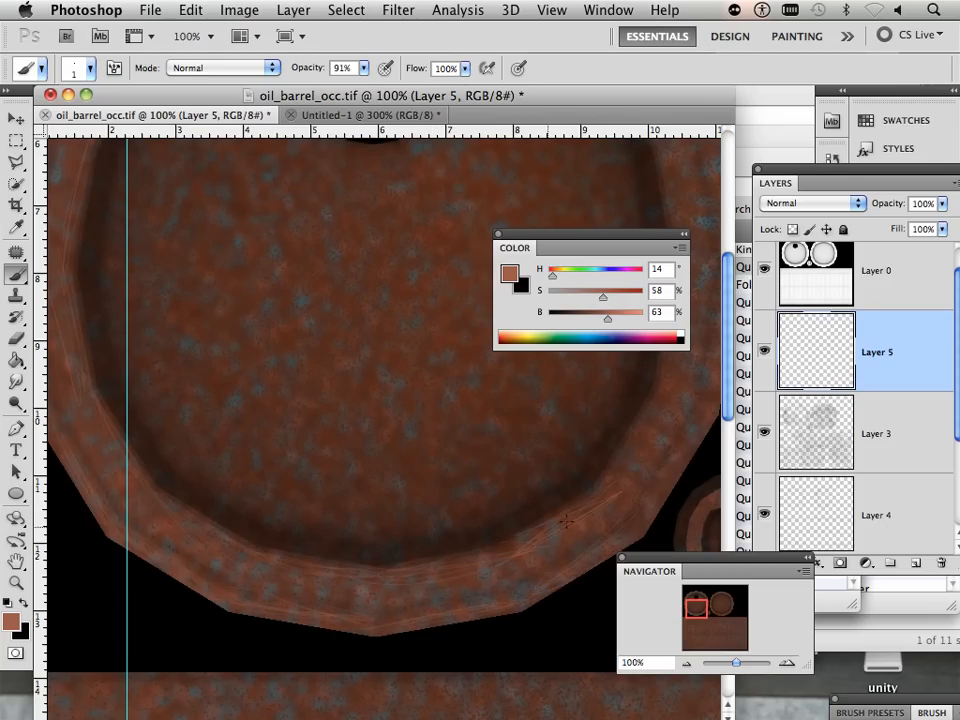
Continue the scratches up the holed lid's right-hand rim and over its upper-right rim with a 2-pixel brush
drag(570, 506, 480, 523)
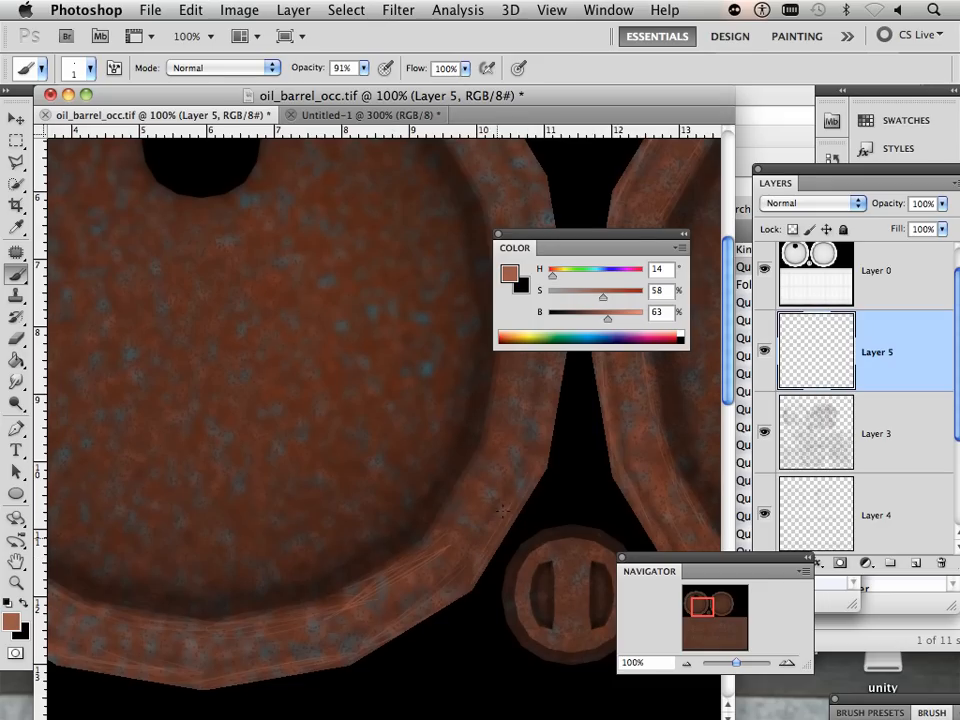
drag(512, 448, 484, 497)
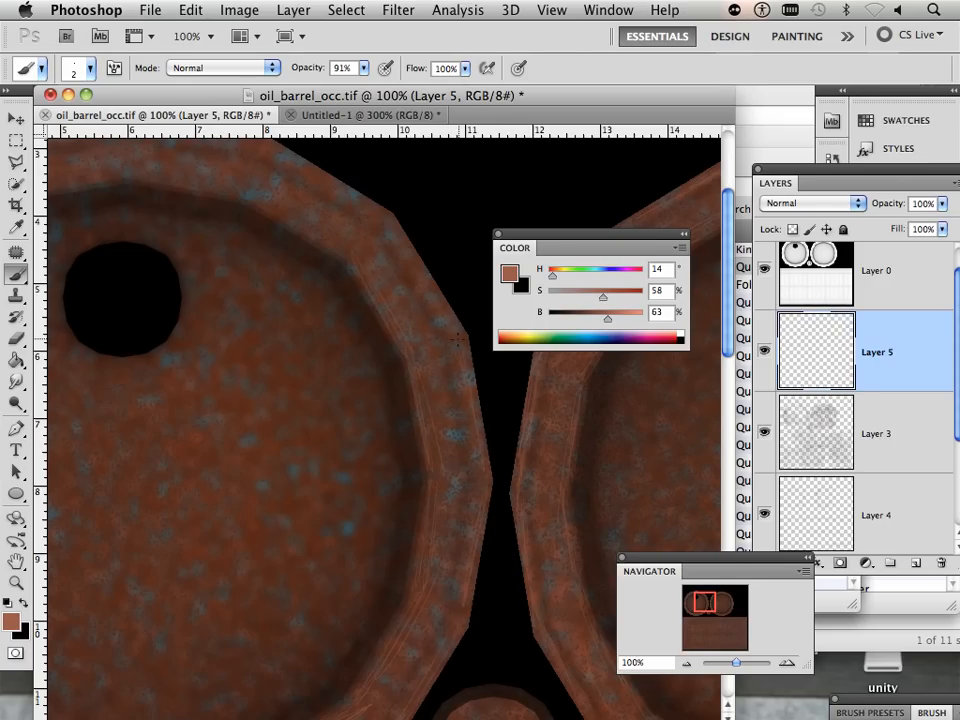
drag(349, 328, 392, 390)
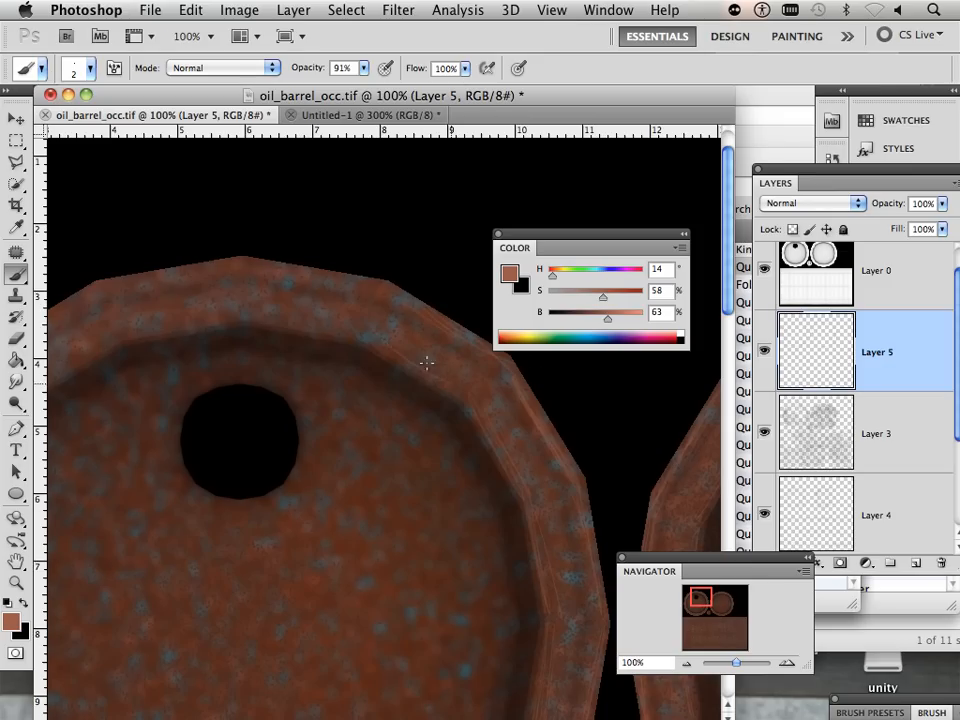
shift+click(251, 317)
shift+click(369, 290)
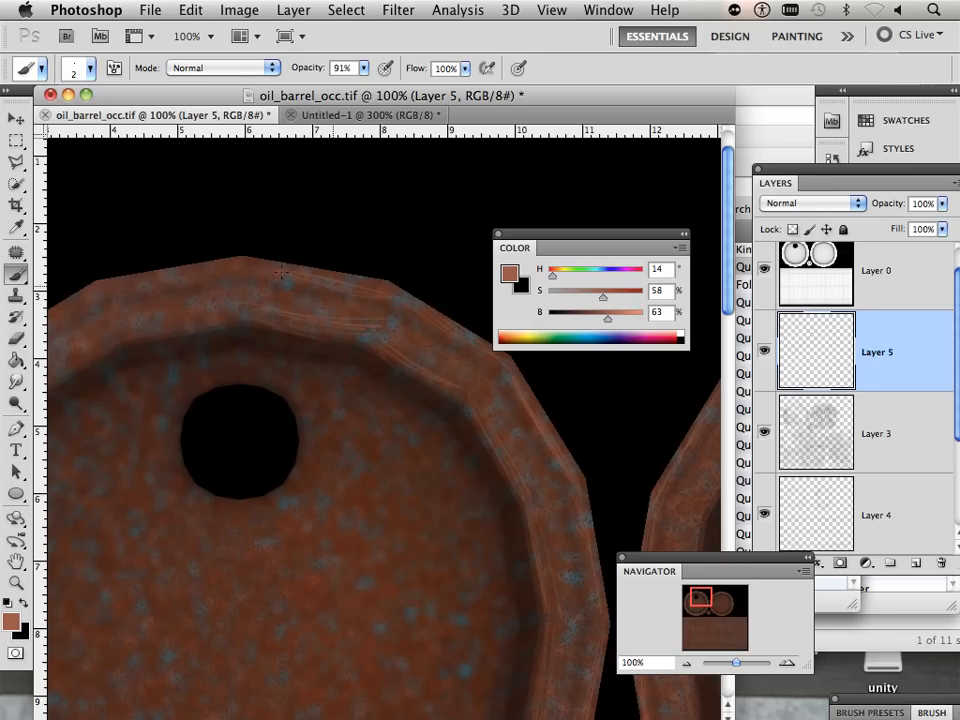
Paint thin scratches along both edges of the holed lid's top and upper-left rim, closing the ring of strokes
drag(268, 300, 333, 319)
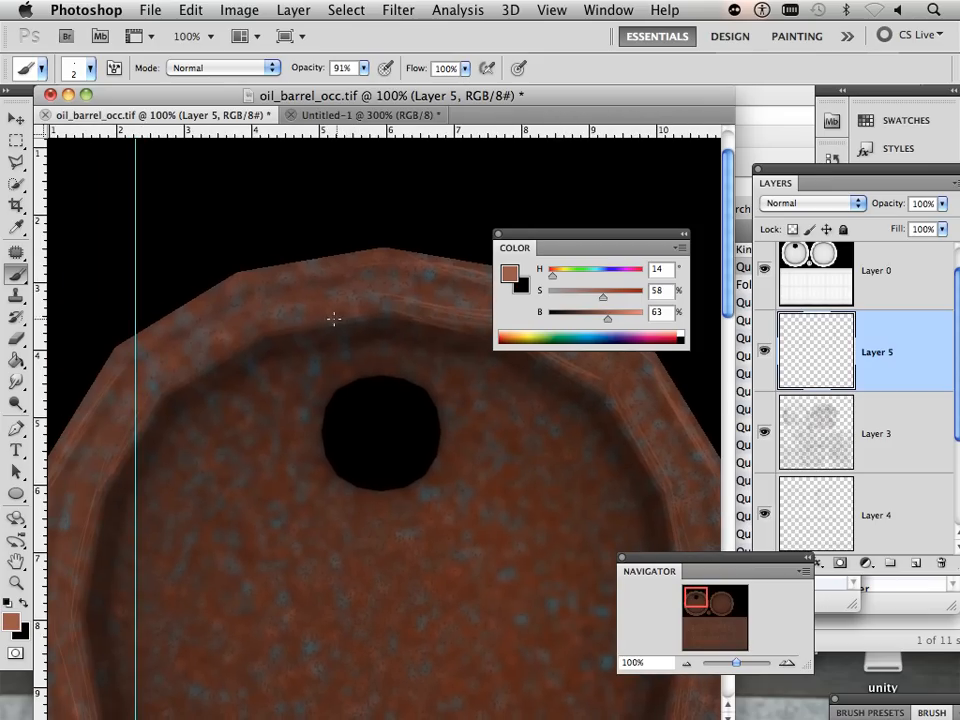
click(257, 317)
shift+click(371, 311)
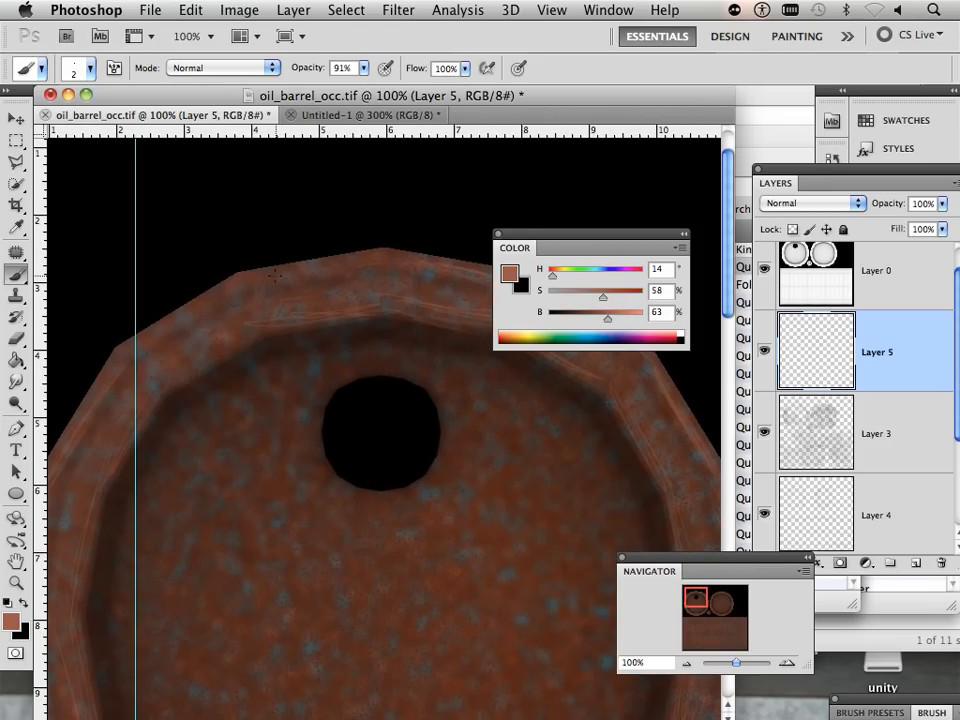
drag(273, 275, 200, 300)
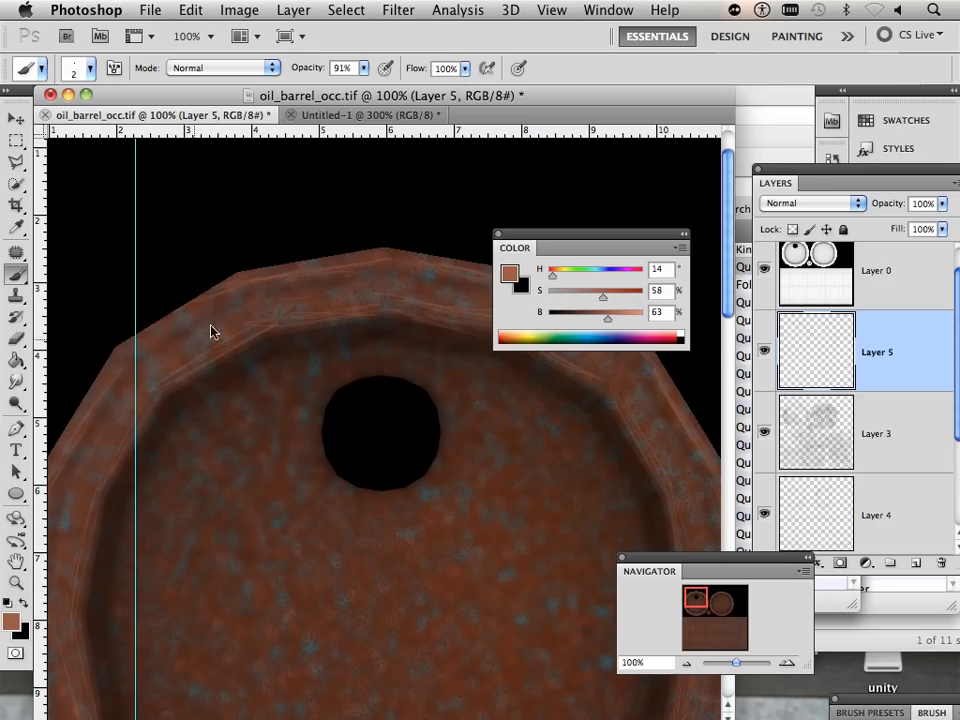
Examine the barrel body strip below the lids and the whole texture sheet
drag(339, 476, 322, 385)
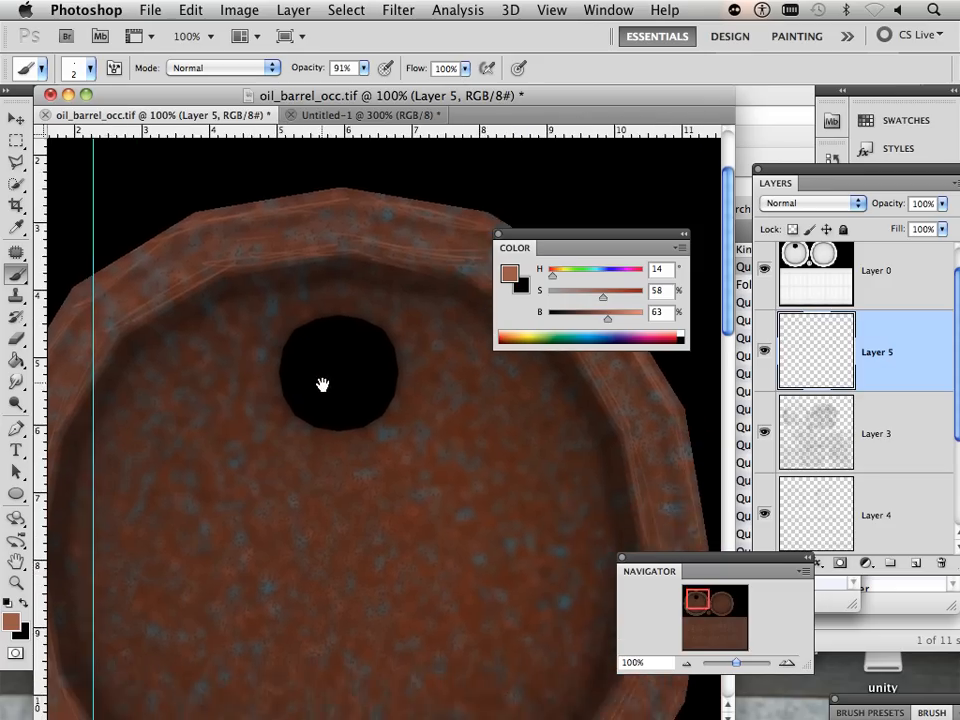
scroll(322, 385, down, 10)
scroll(322, 385, right, 6)
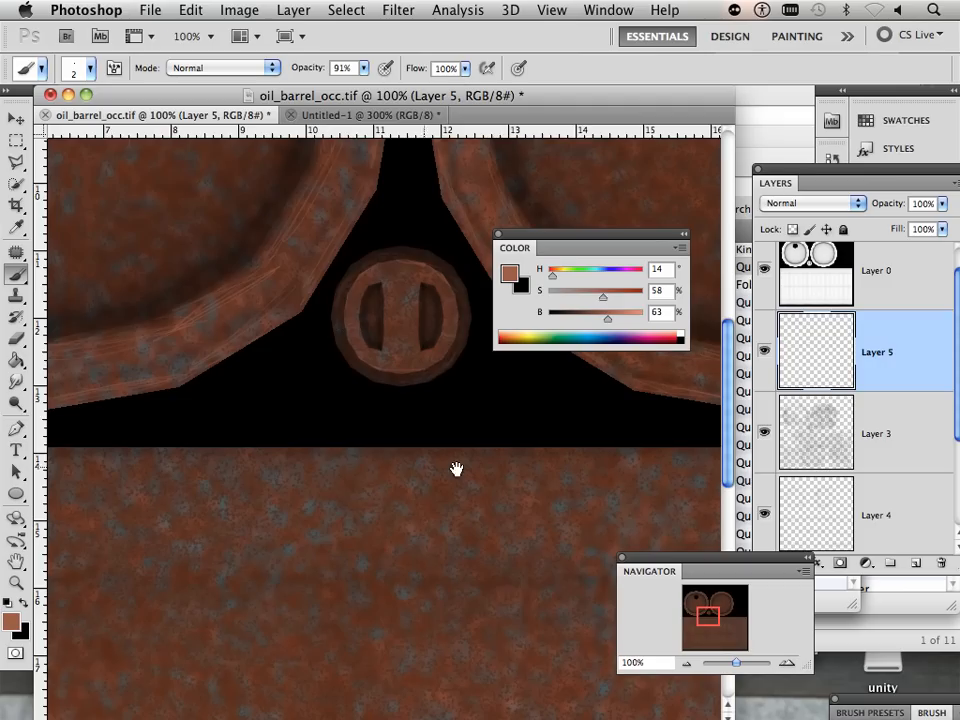
scroll(454, 467, down, 3)
scroll(454, 467, left, 8)
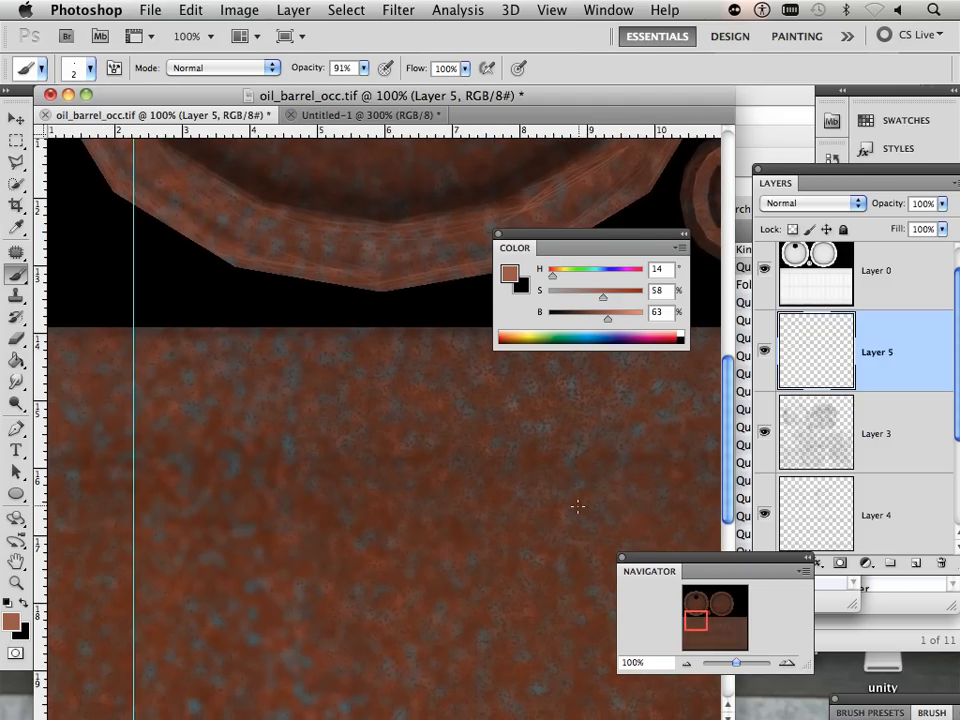
click(900, 295)
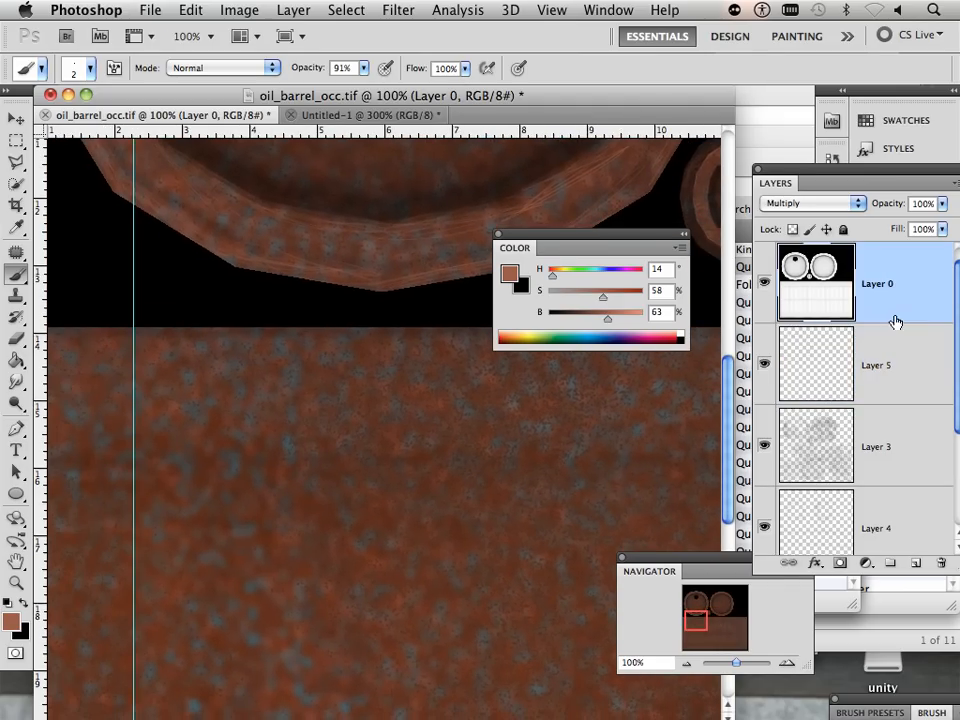
click(866, 372)
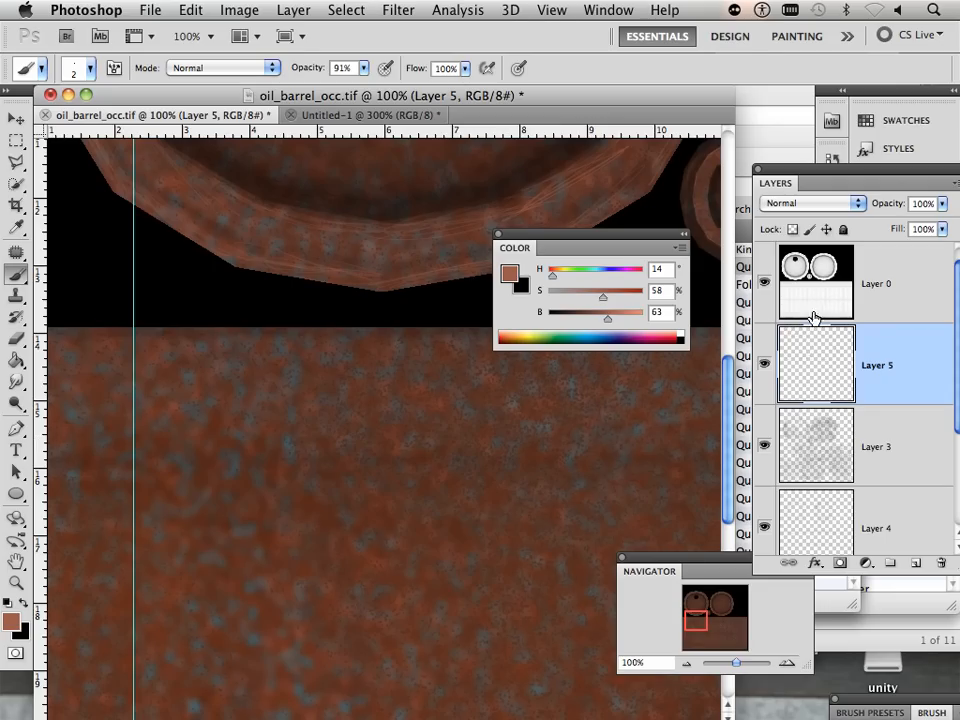
drag(737, 667, 728, 674)
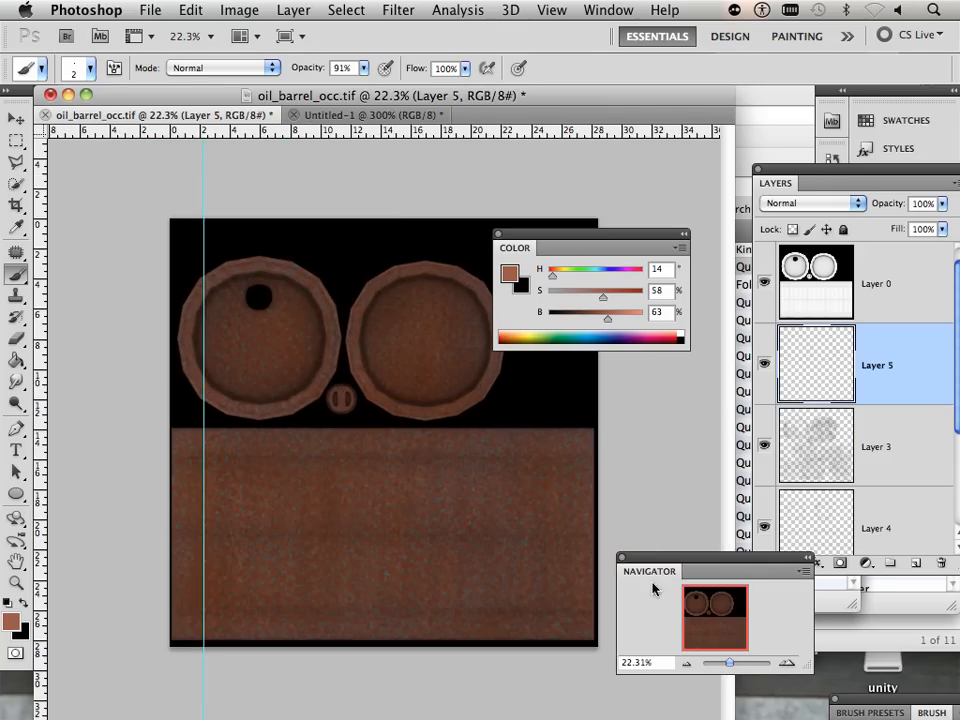
Open UV_snap_barrel.tif from the oil barrel folder on the Desktop
click(148, 12)
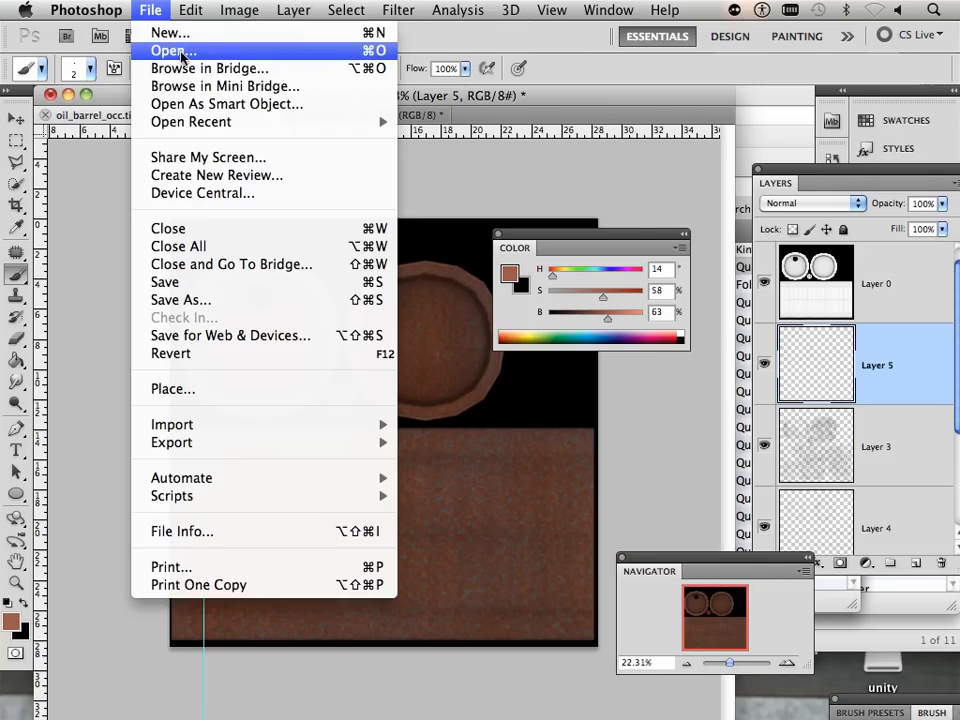
click(135, 47)
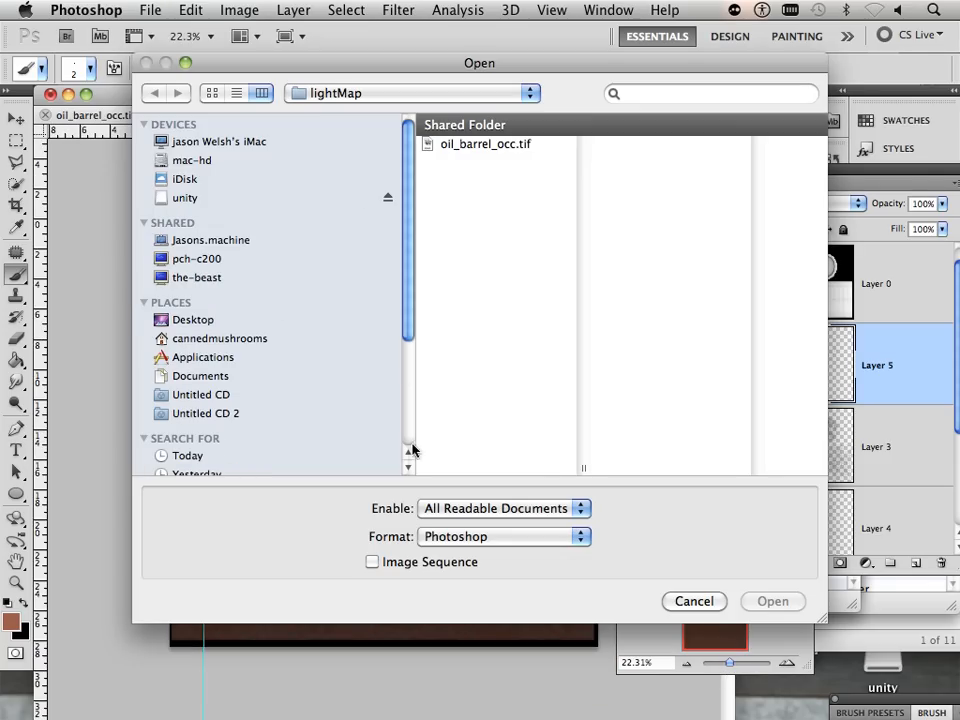
click(194, 320)
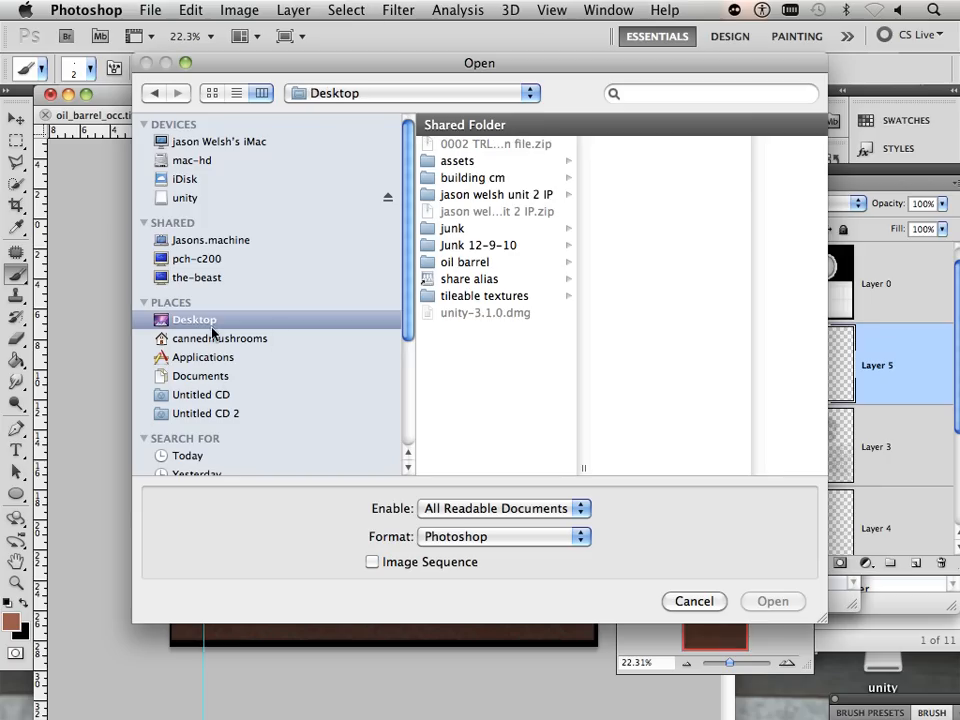
click(470, 262)
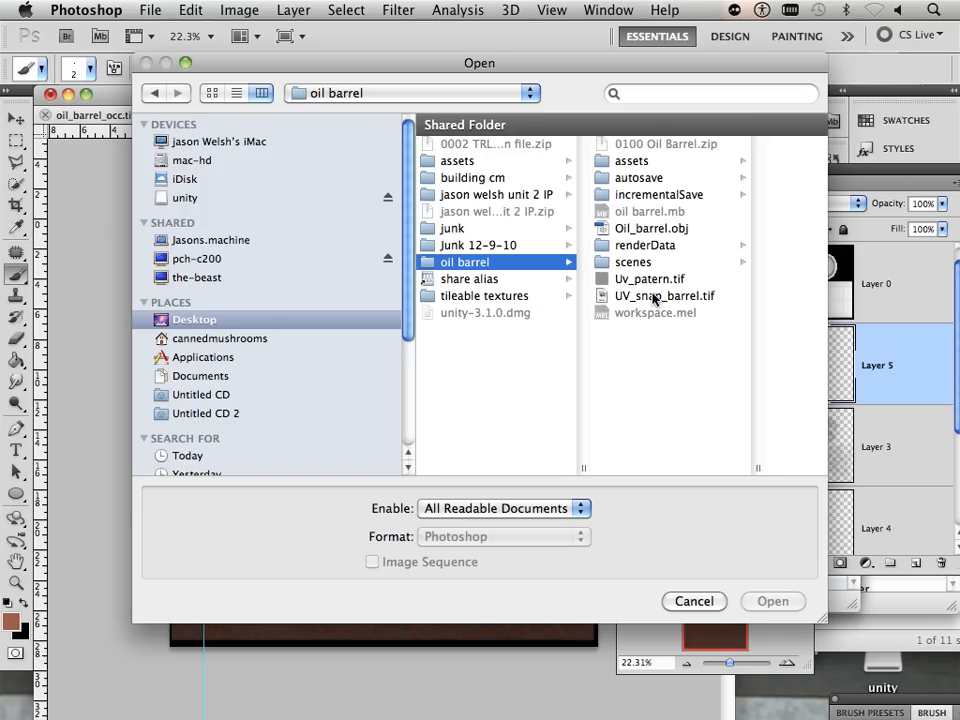
click(654, 296)
click(766, 602)
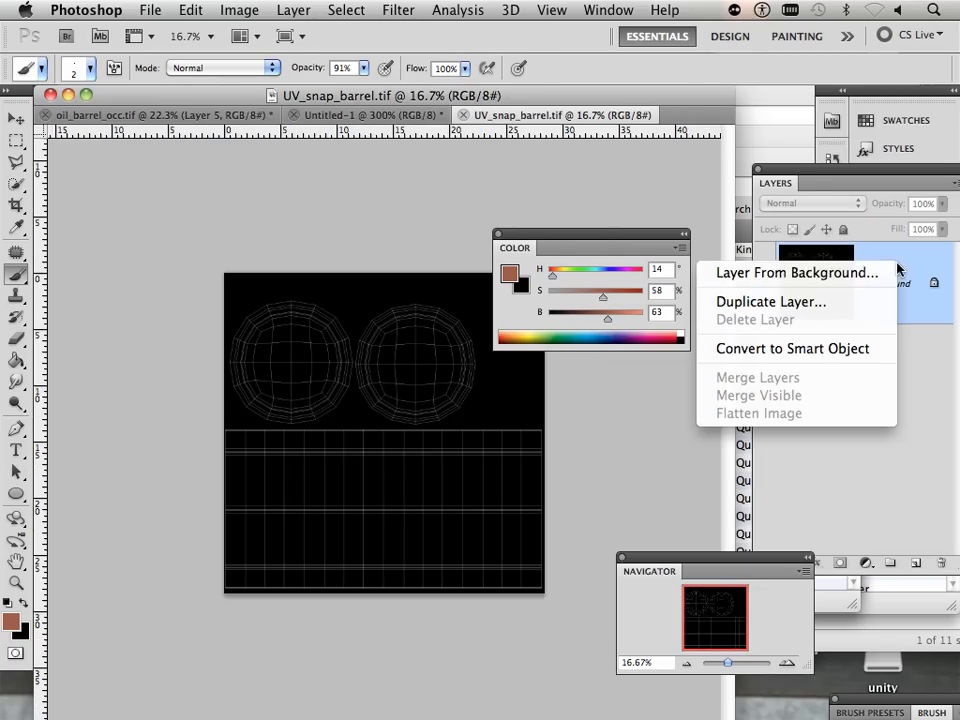
Duplicate the UV wireframe's Background layer into oil_barrel_occ.tif and return to that document
right_click(895, 268)
click(861, 304)
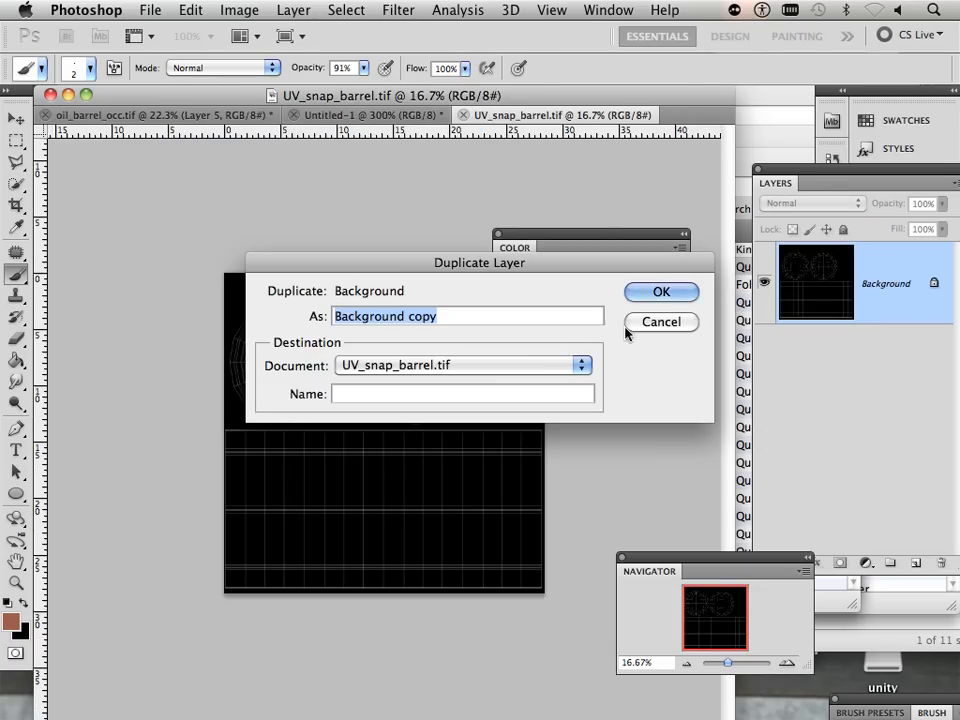
click(504, 370)
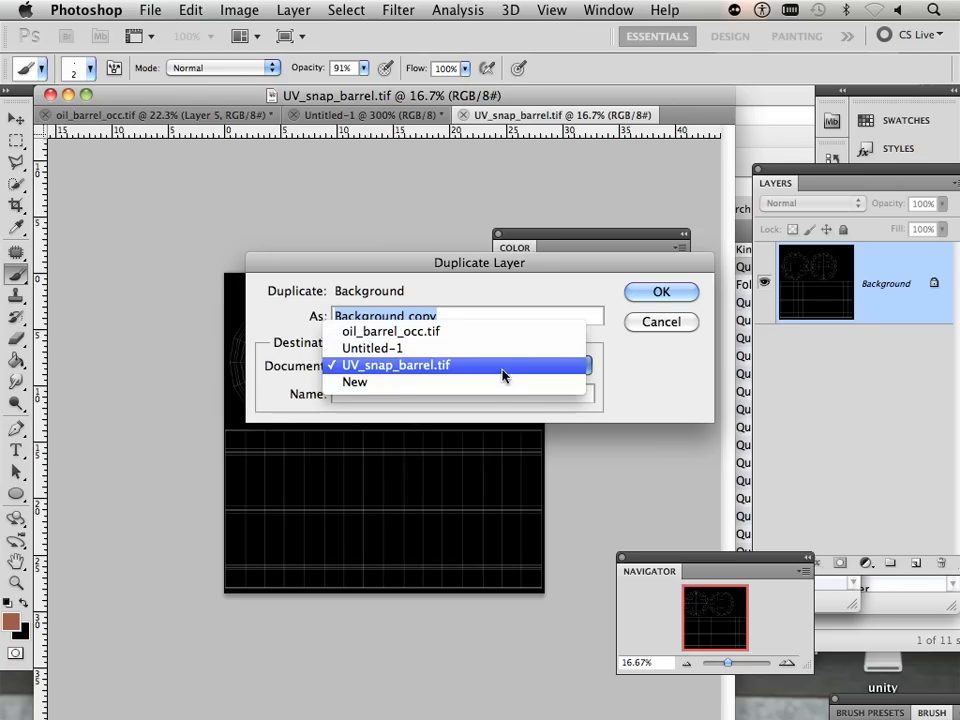
click(501, 335)
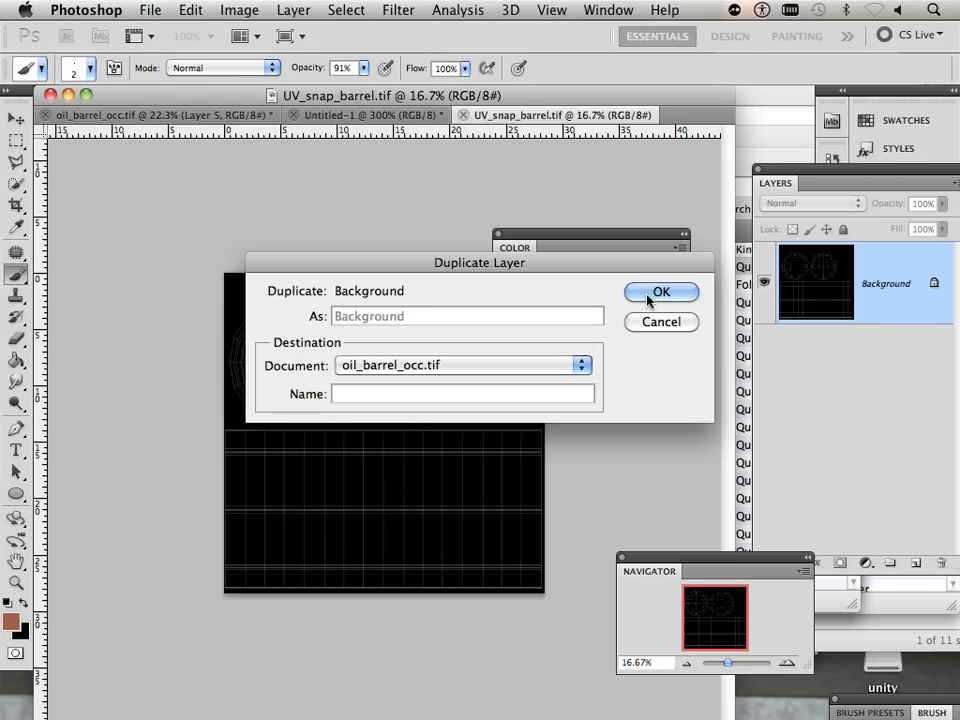
click(648, 296)
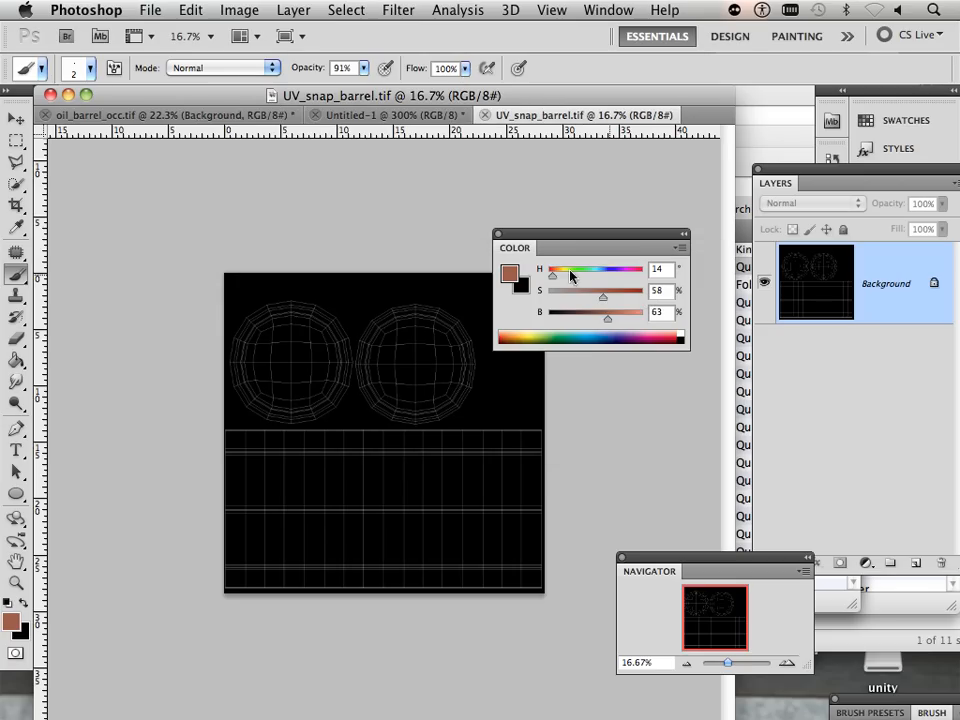
click(140, 114)
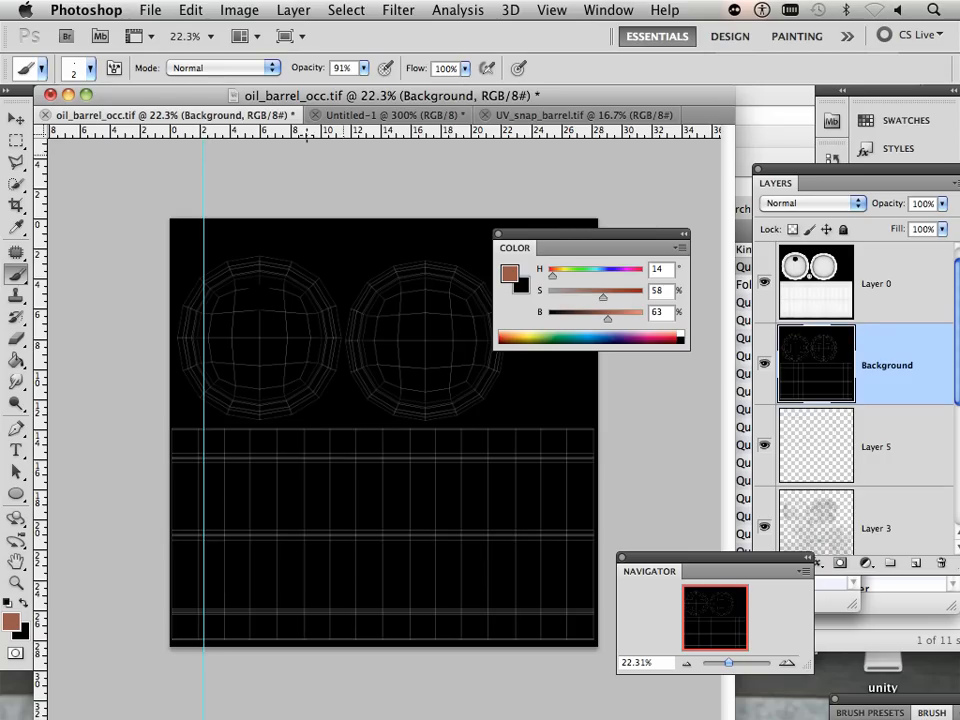
Invert the wireframe layer's colors and set its blending mode to Multiply
click(195, 12)
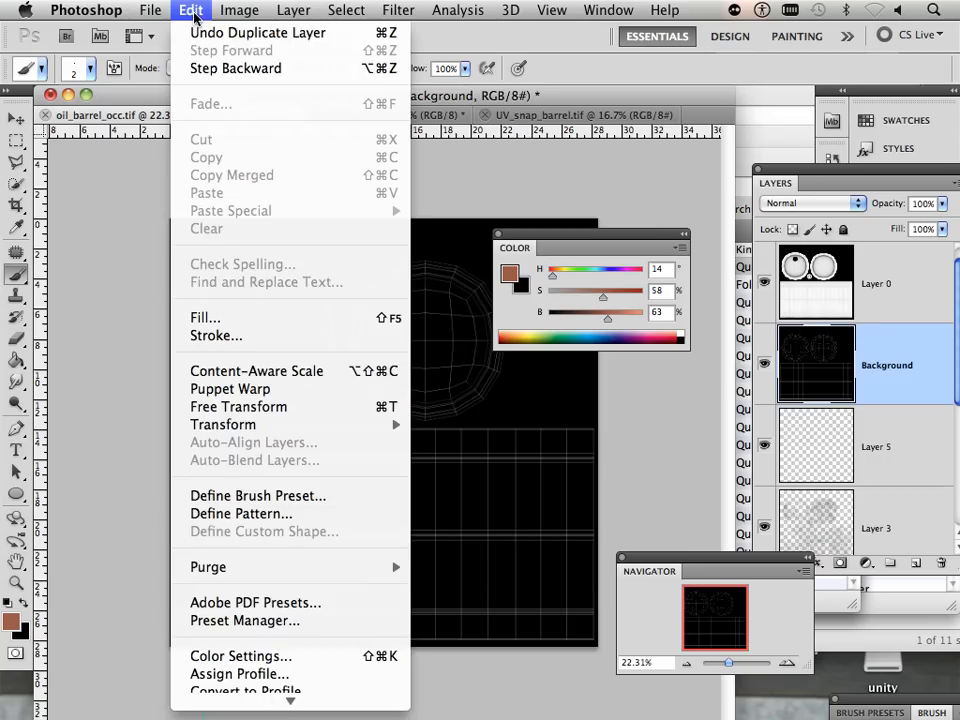
mouse_move(239, 12)
mouse_move(284, 68)
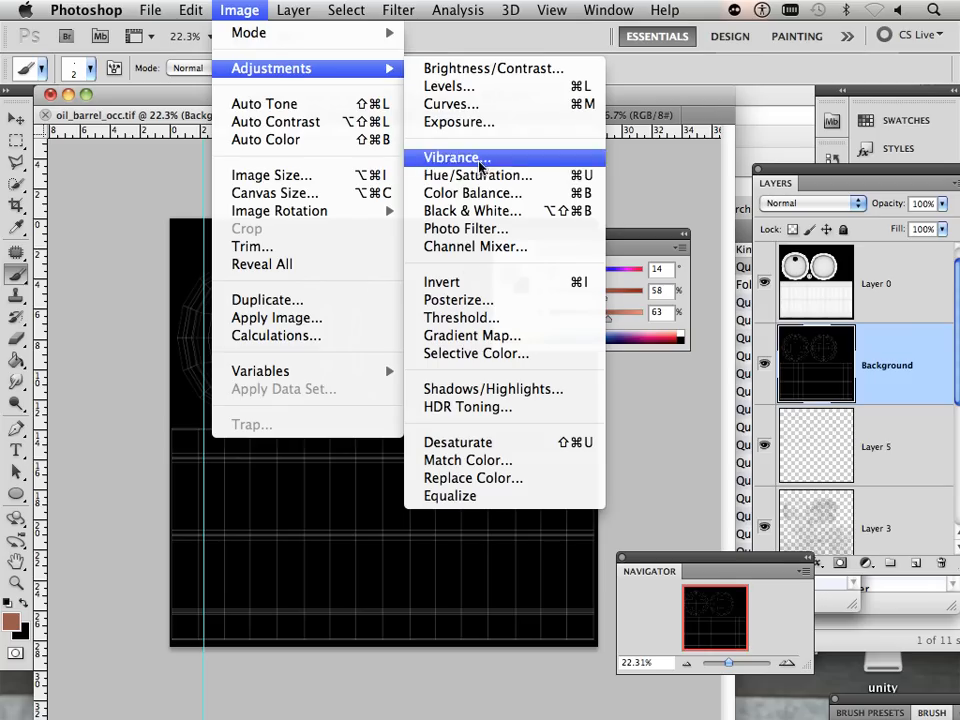
click(462, 282)
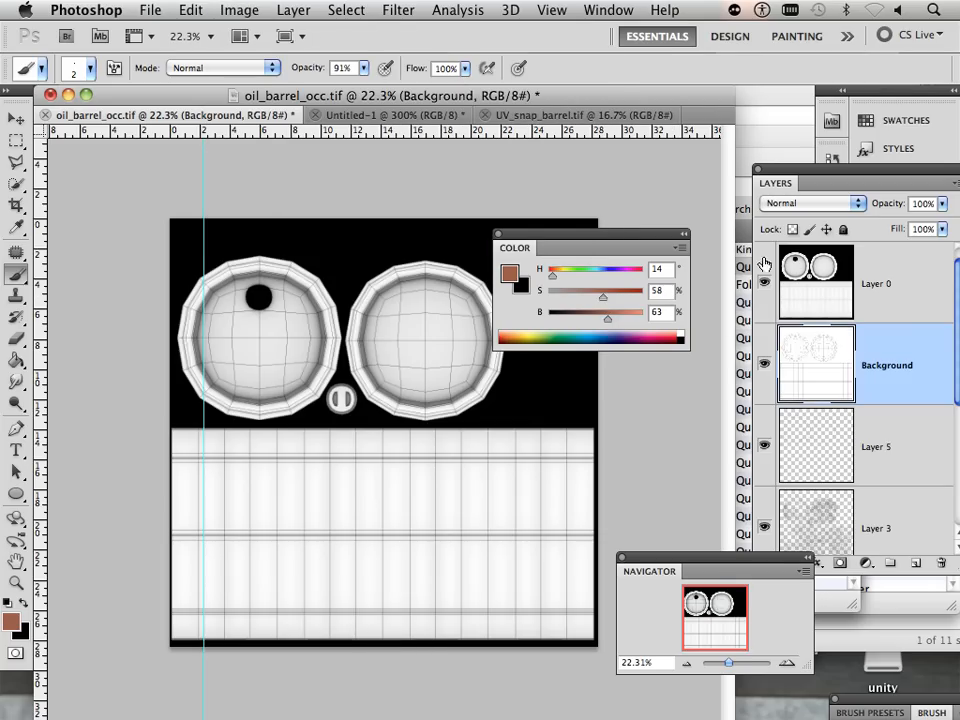
click(855, 206)
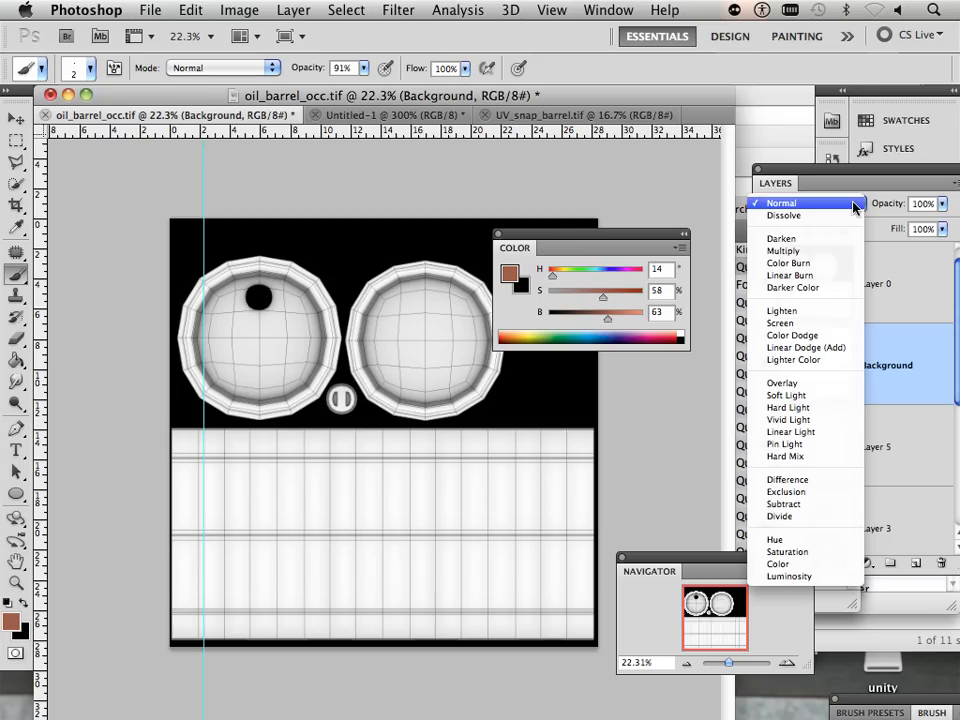
click(843, 252)
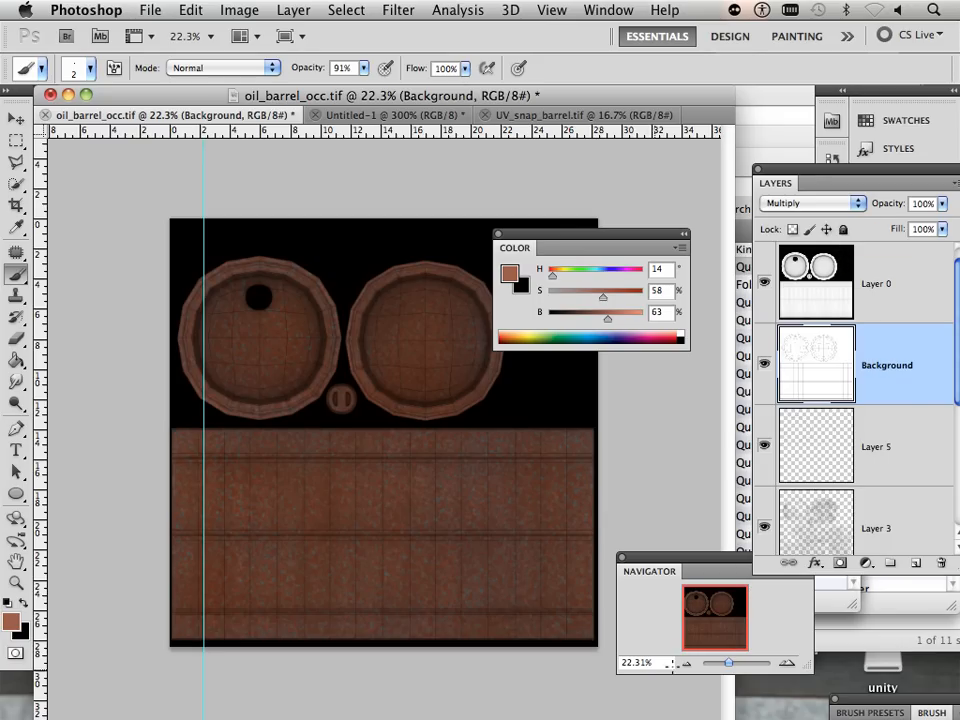
Paint fine worn-edge scratches on Layer 5 along the full length of the barrel body's upper ridge, following the wireframe
drag(727, 663, 697, 615)
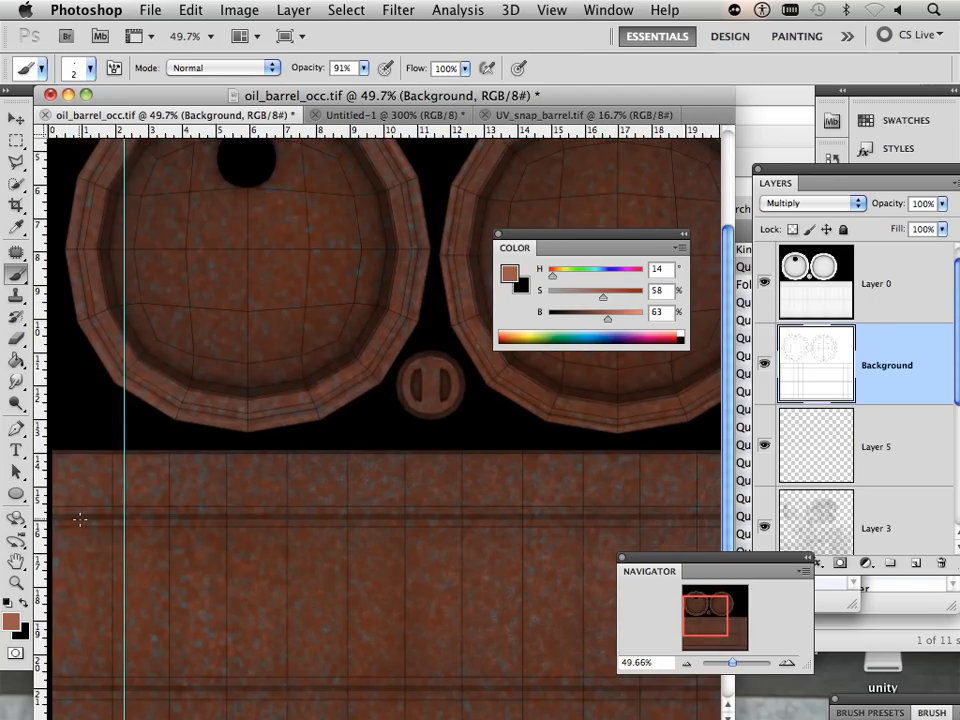
click(815, 437)
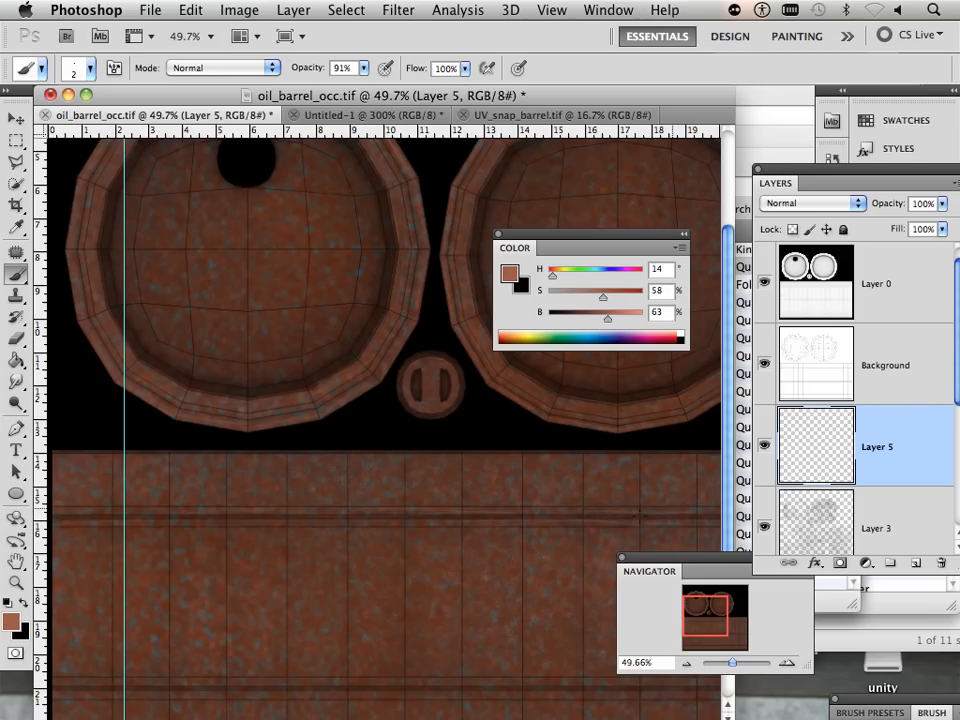
drag(726, 619, 747, 617)
scroll(697, 529, down, 2)
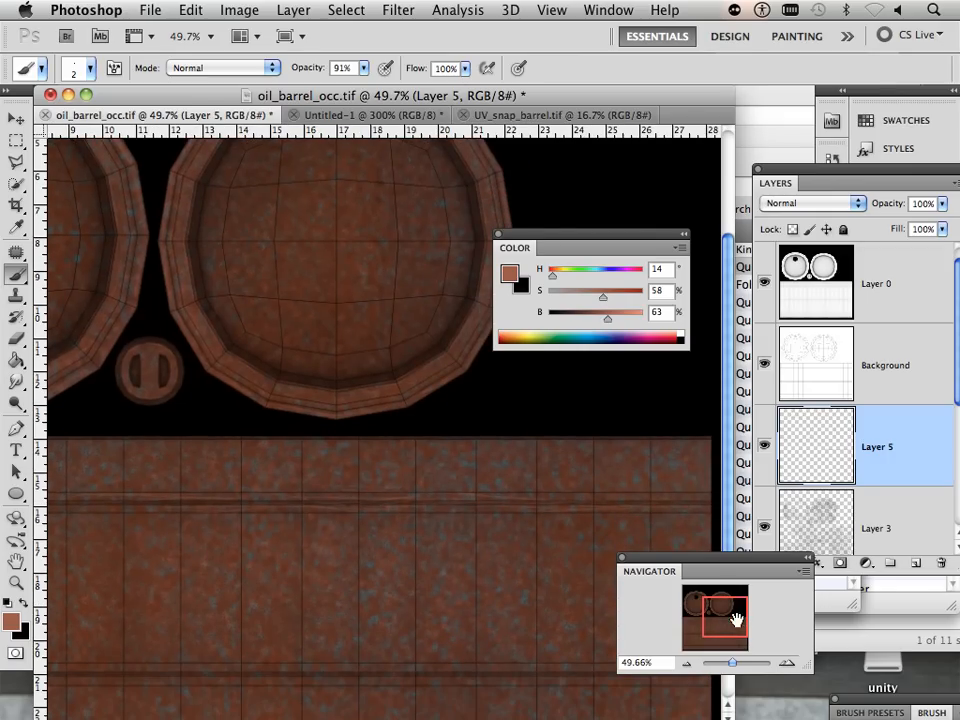
Paint fine worn-edge scratches on Layer 5 along the barrel body's middle and lower ridges
drag(736, 620, 727, 636)
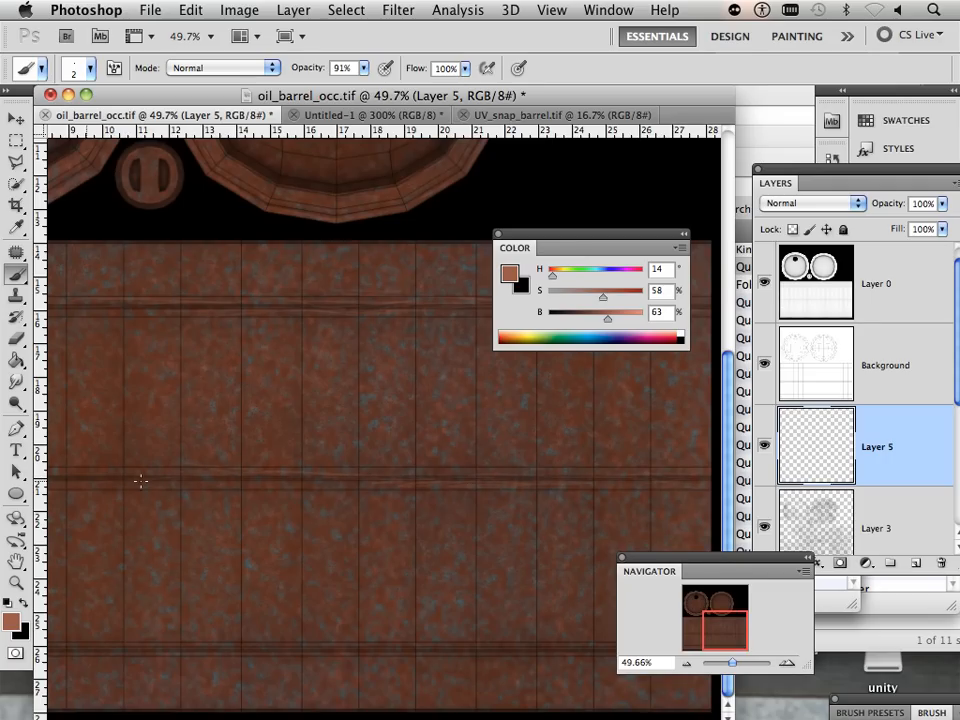
drag(722, 614, 702, 615)
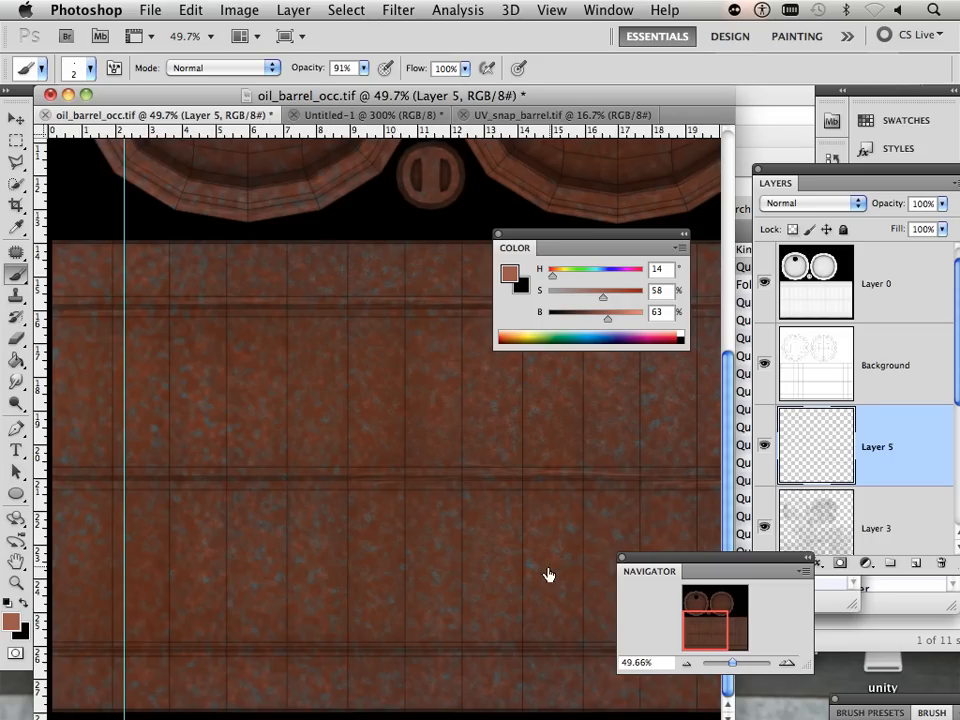
drag(40, 476, 135, 472)
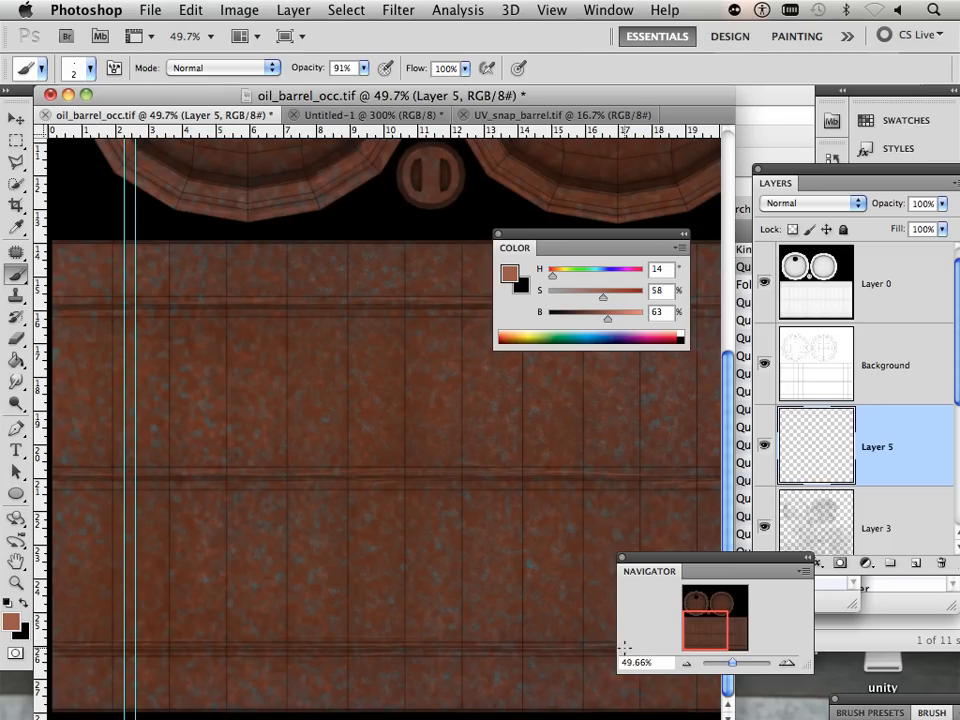
click(729, 627)
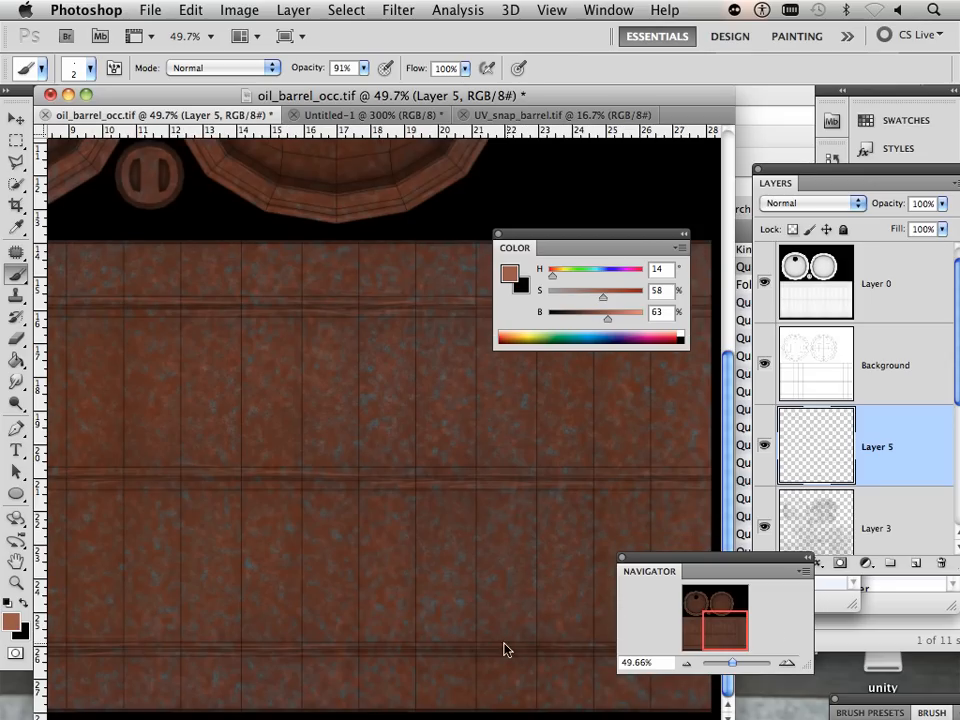
drag(690, 572, 826, 554)
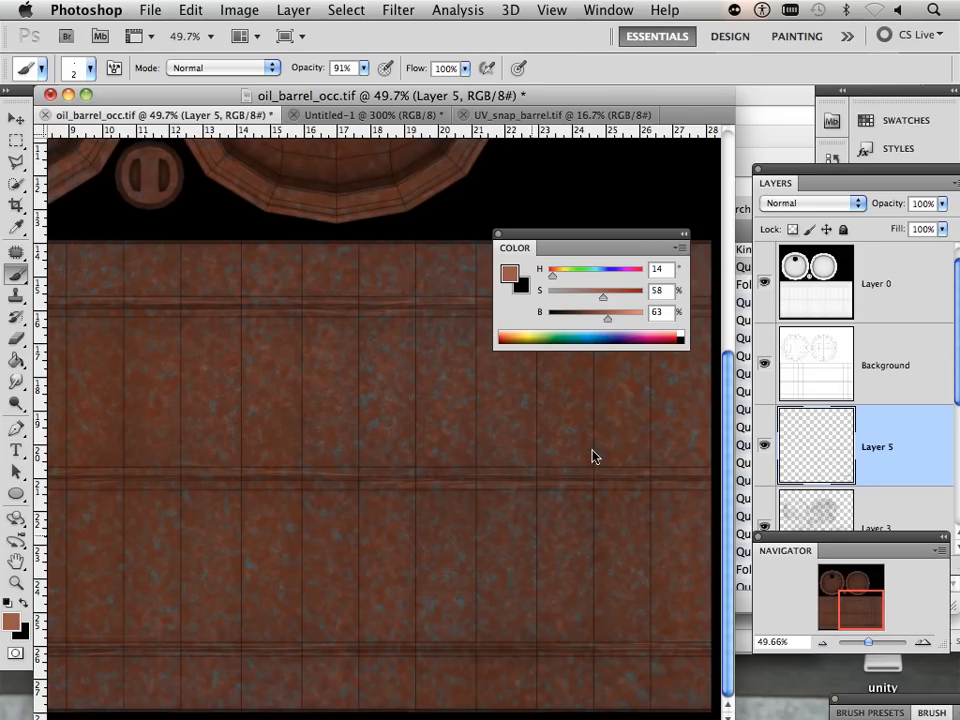
Hide the wireframe's Background layer and briefly hide Layer 0 to inspect the scratches across the whole texture
click(764, 364)
click(763, 284)
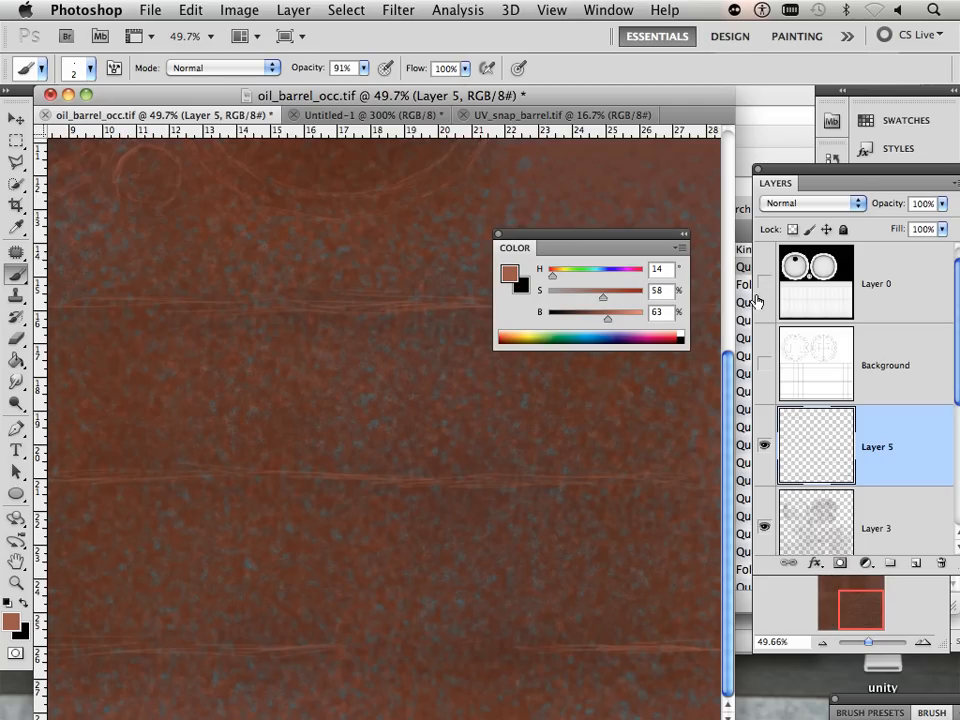
mouse_move(870, 644)
mouse_down()
mouse_move(857, 644)
mouse_move(868, 643)
mouse_up()
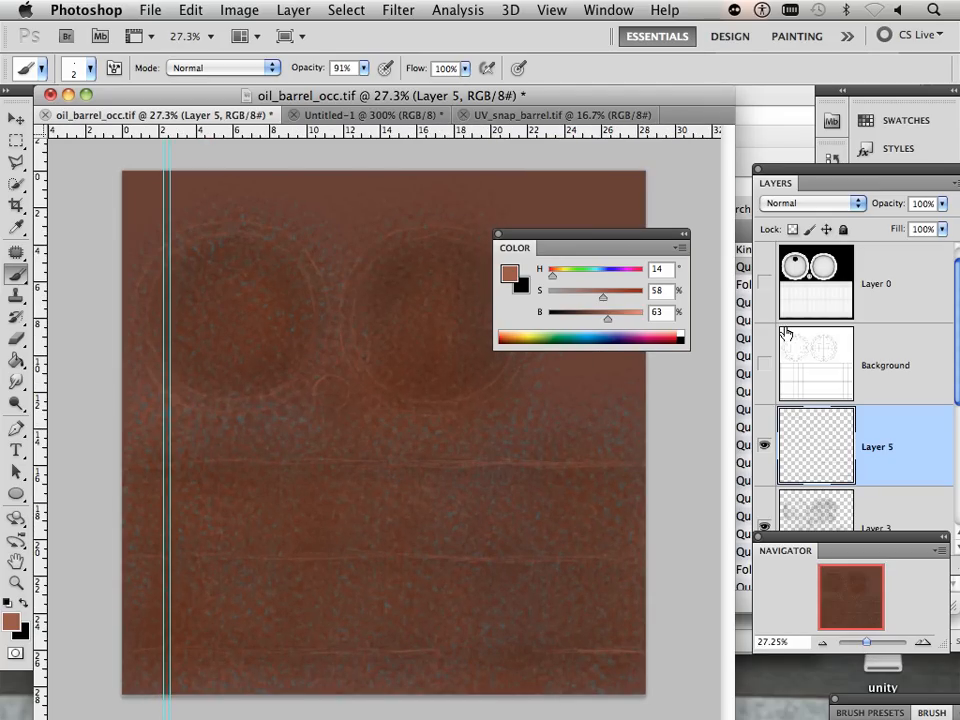
click(764, 283)
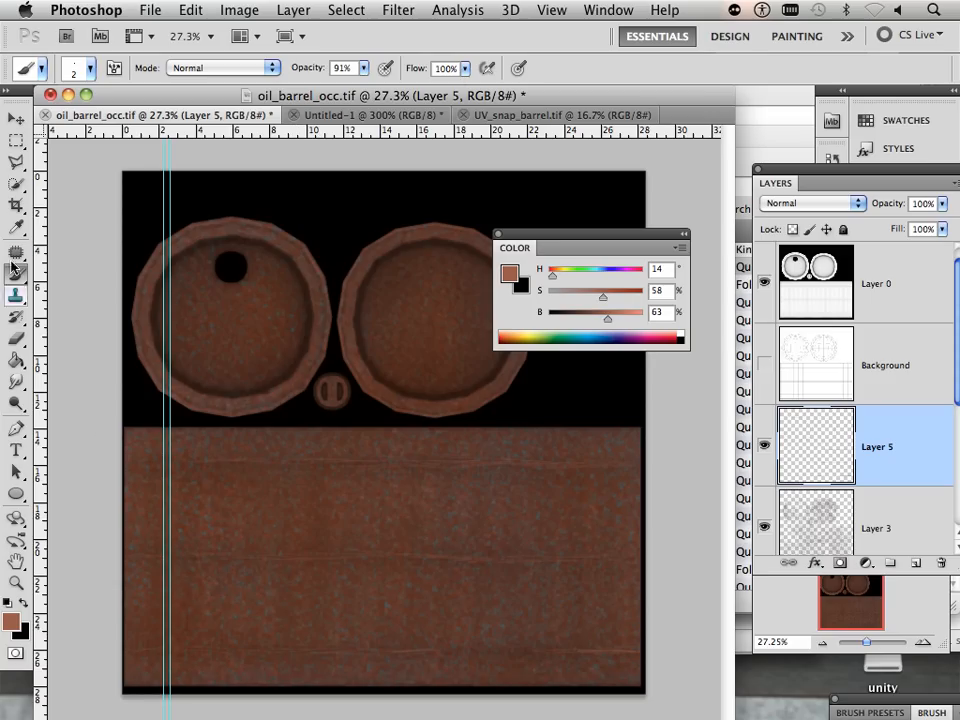
Add a new layer above Layer 5 and load the scattered-dots brush preset at the end of the brush presets
click(915, 566)
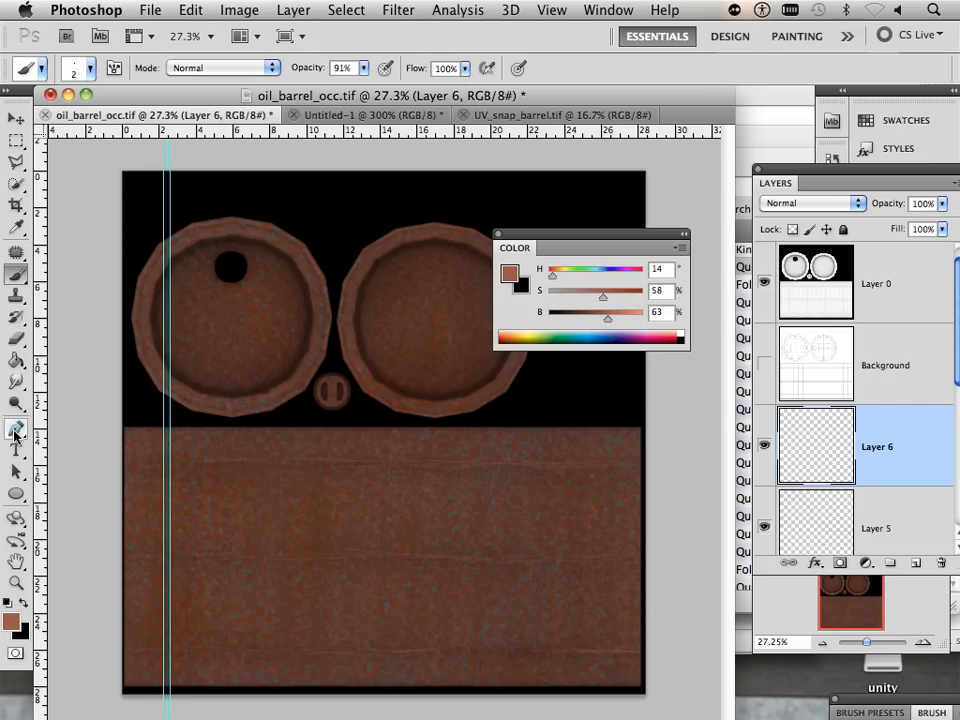
click(17, 276)
click(68, 218)
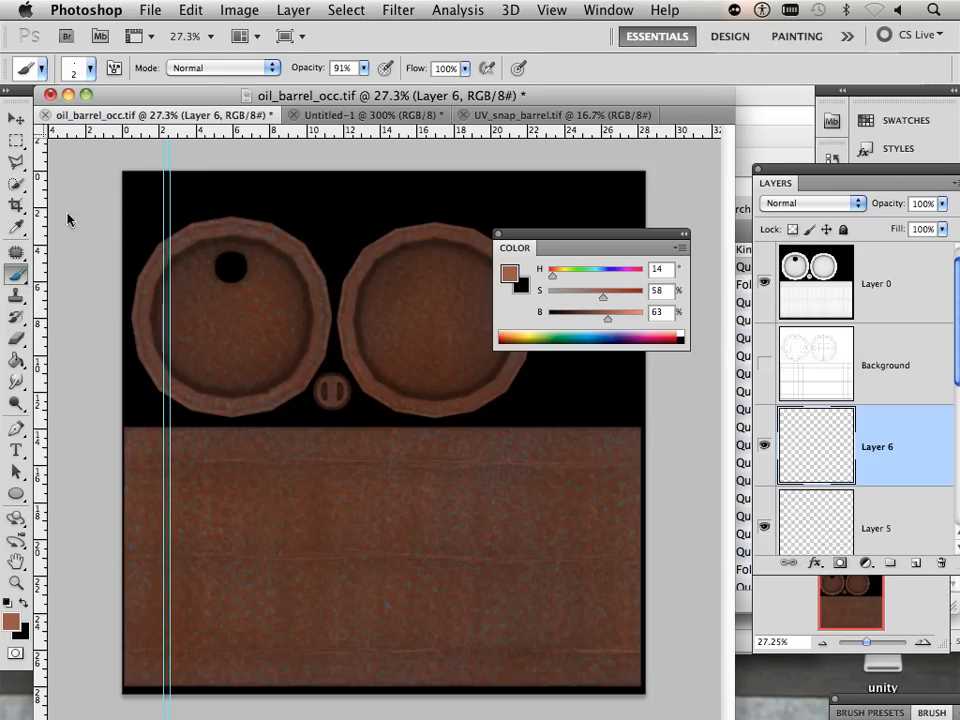
click(89, 69)
drag(208, 198, 210, 255)
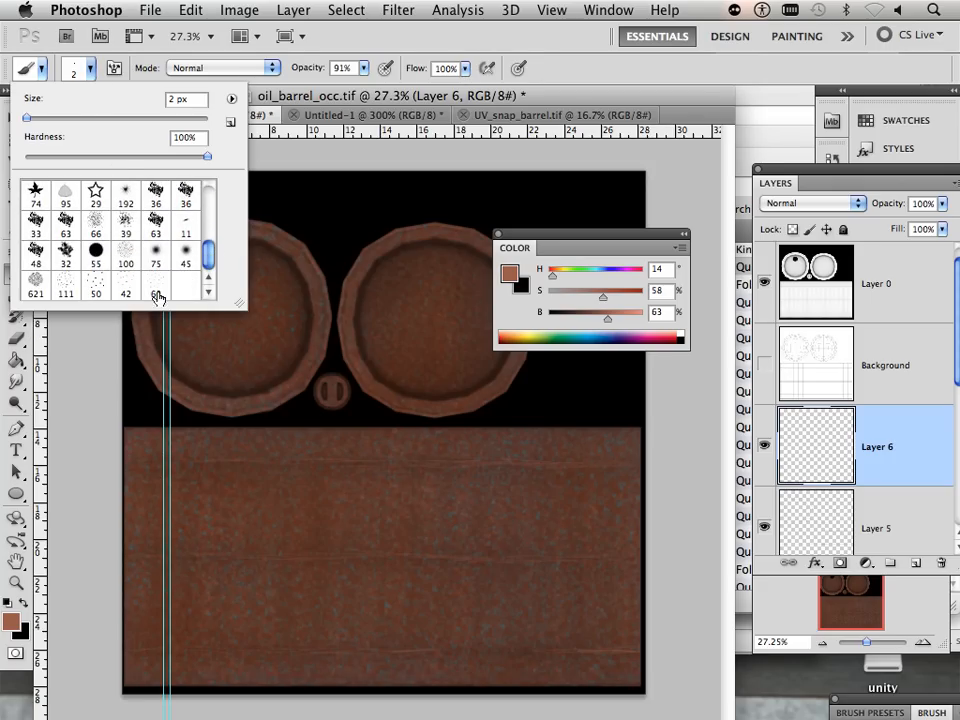
click(156, 291)
click(92, 444)
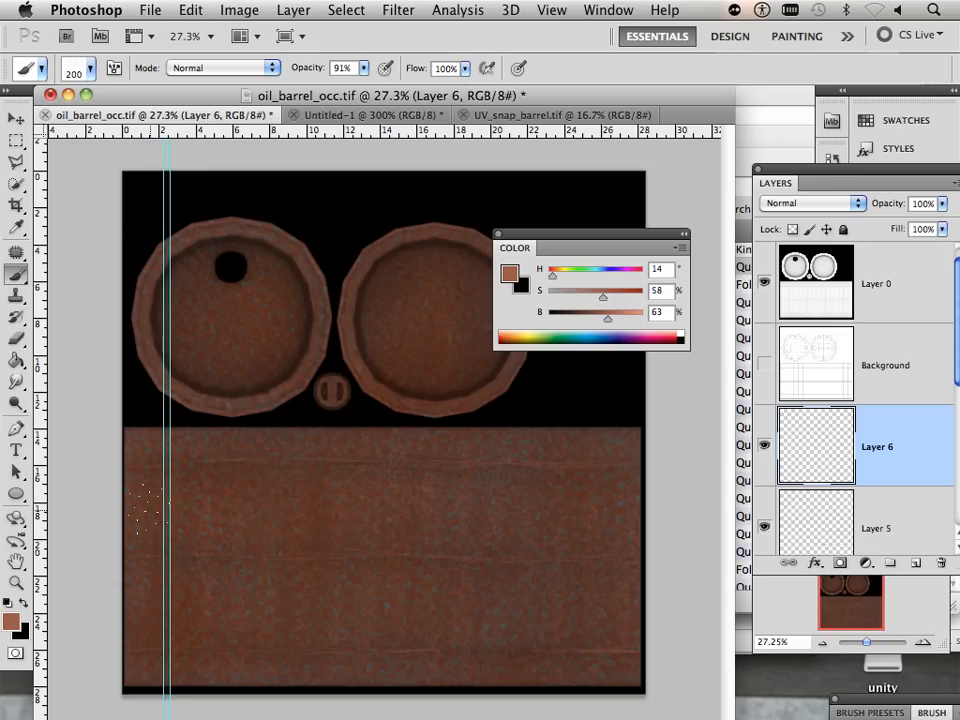
Paint scattered brown speckles over the lids and barrel body, sampling the brown from the first lid and enlarging the brush to 1100 px
key(bracketright)
key(bracketright)
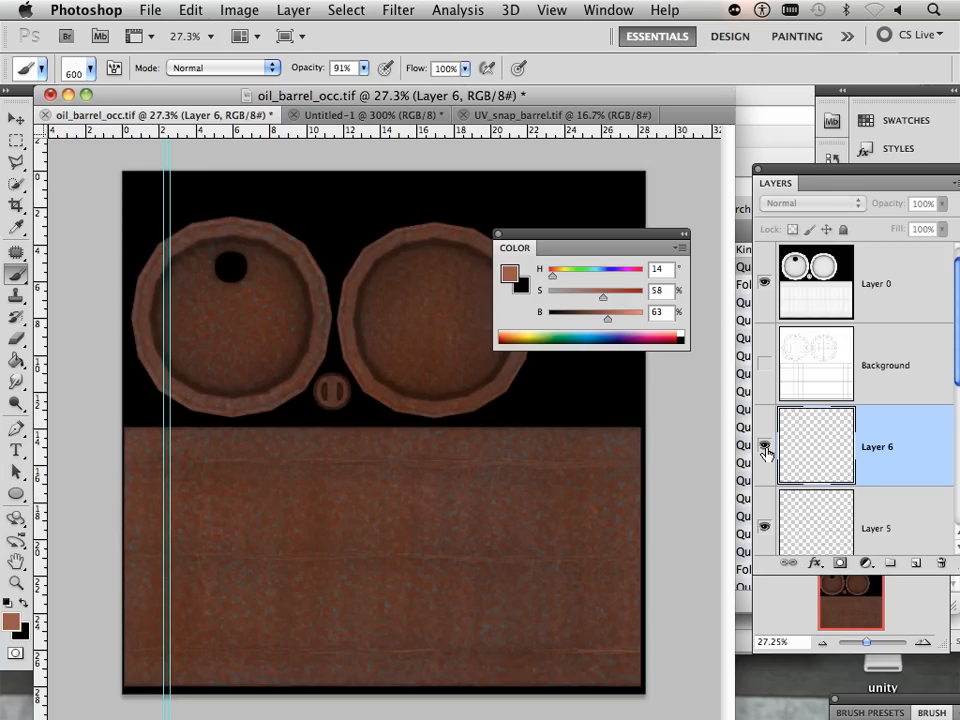
alt+click(210, 378)
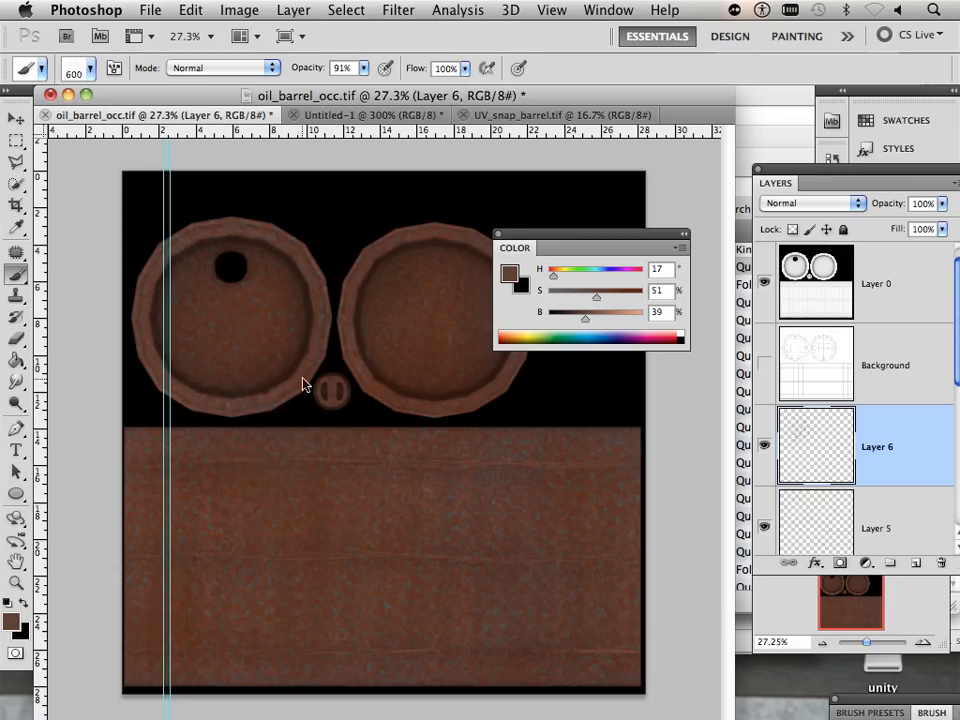
key(bracketright)
key(bracketright)
key(bracketright)
key(bracketright)
key(bracketright)
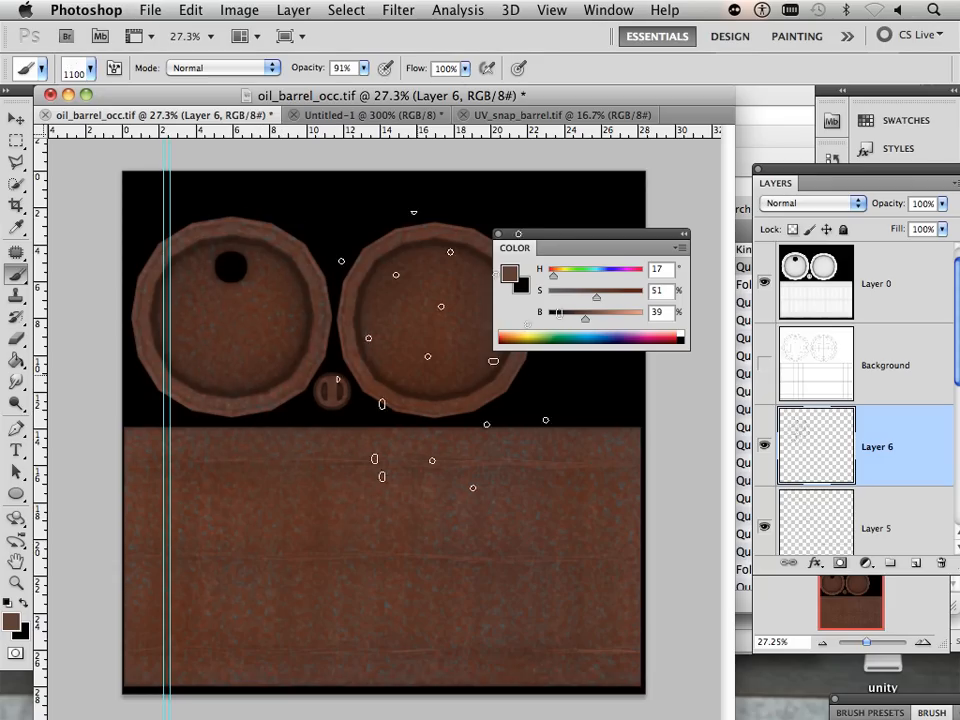
click(459, 549)
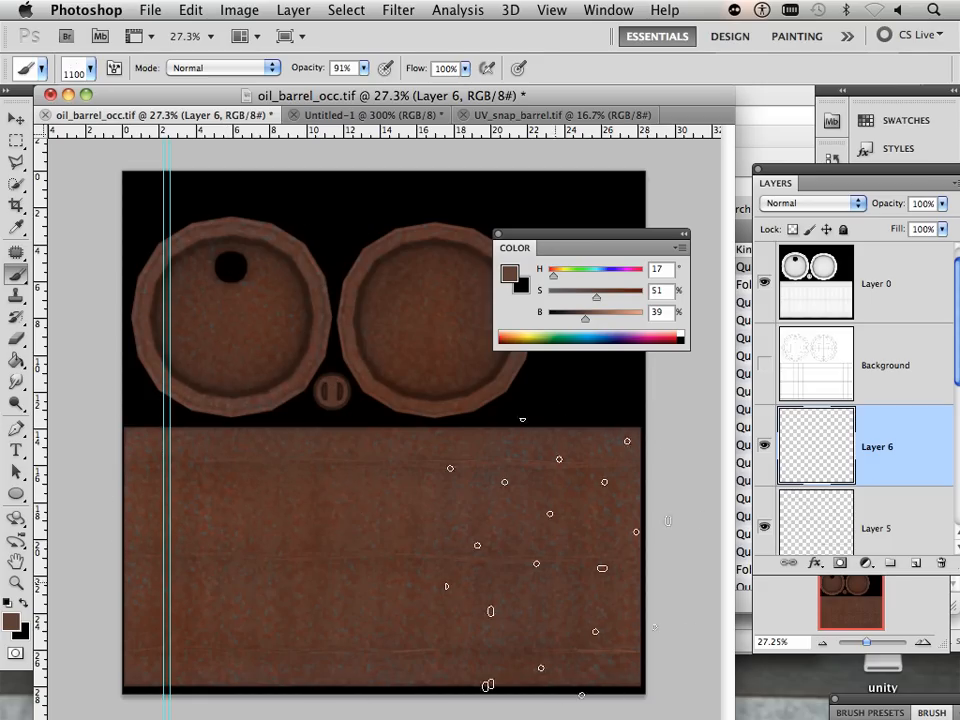
drag(400, 370, 260, 560)
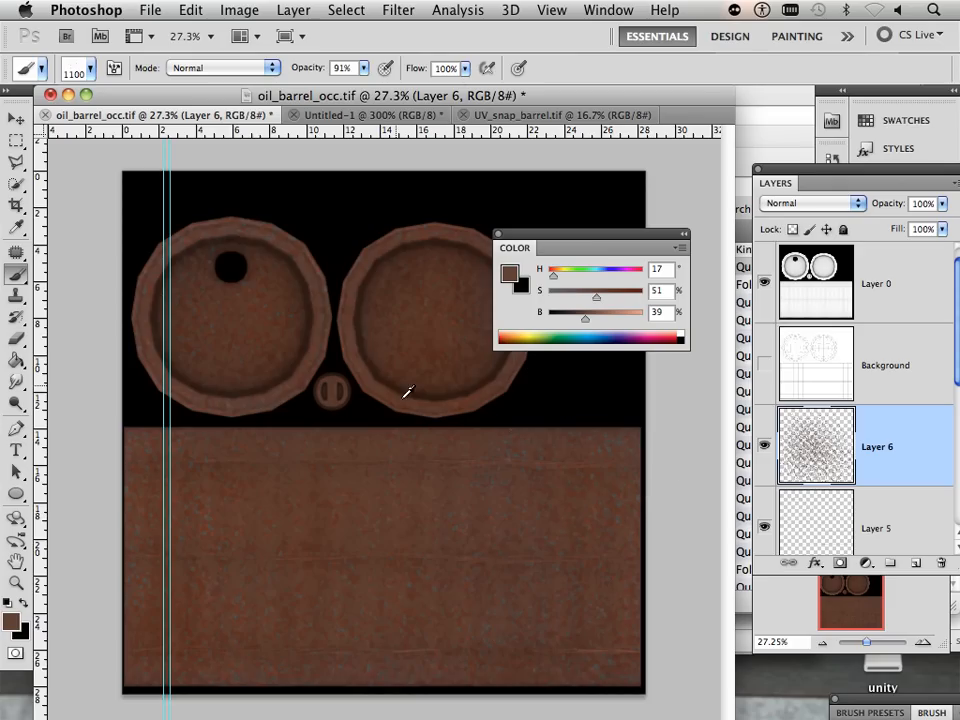
Sample the dark brown inside the second lid's rim, try a speckle stroke at 91% opacity and undo it
alt+click(364, 336)
mouse_move(418, 336)
mouse_down()
mouse_move(256, 345)
mouse_move(426, 378)
mouse_move(528, 430)
mouse_move(515, 465)
mouse_up()
key(super+z)
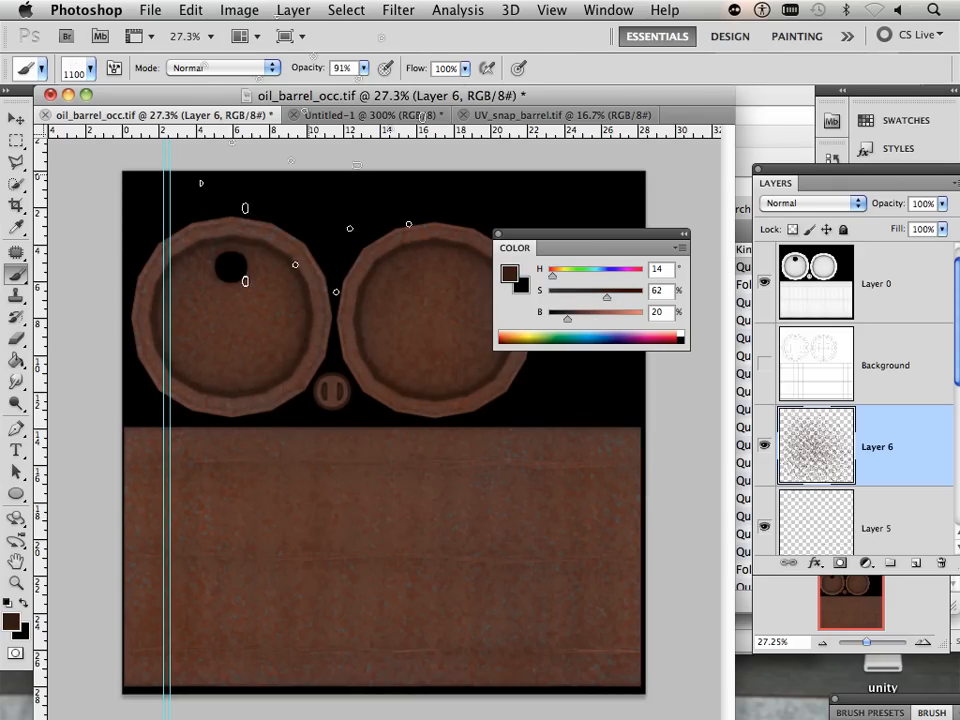
Set the brush opacity to 1% and paint dark brown speckles over the lids and barrel body
click(358, 66)
drag(366, 86, 293, 88)
mouse_move(287, 316)
mouse_down()
mouse_move(238, 399)
mouse_move(364, 466)
mouse_move(432, 545)
mouse_move(465, 516)
mouse_move(313, 533)
mouse_up()
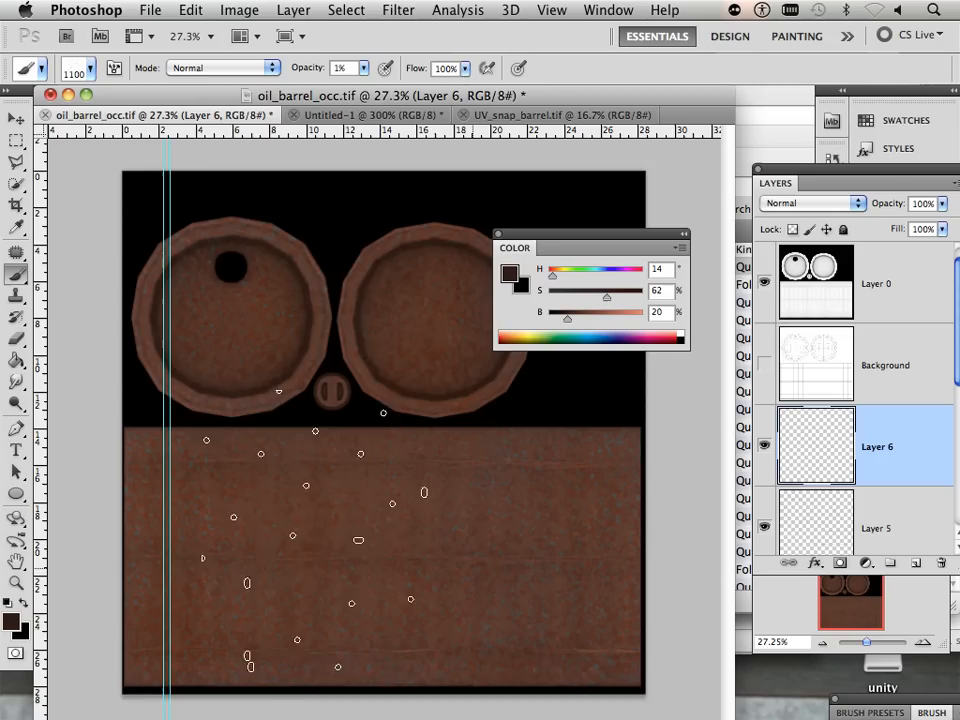
mouse_move(259, 460)
mouse_down()
mouse_move(350, 500)
mouse_move(450, 355)
mouse_move(280, 525)
mouse_move(520, 460)
mouse_move(386, 514)
mouse_move(407, 450)
mouse_move(354, 364)
mouse_move(310, 470)
mouse_move(268, 514)
mouse_move(551, 454)
mouse_move(268, 375)
mouse_move(362, 157)
mouse_up()
Raise the brush opacity to 9%, undo the last stroke and paint dark brown speckles over the texture again
drag(362, 72, 372, 93)
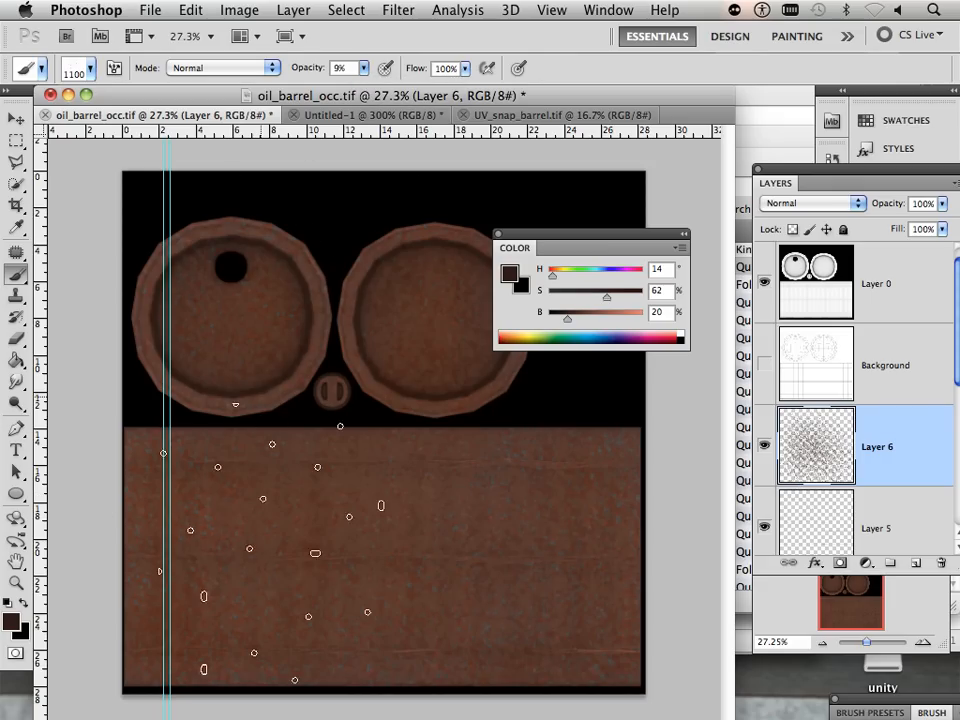
key(super+z)
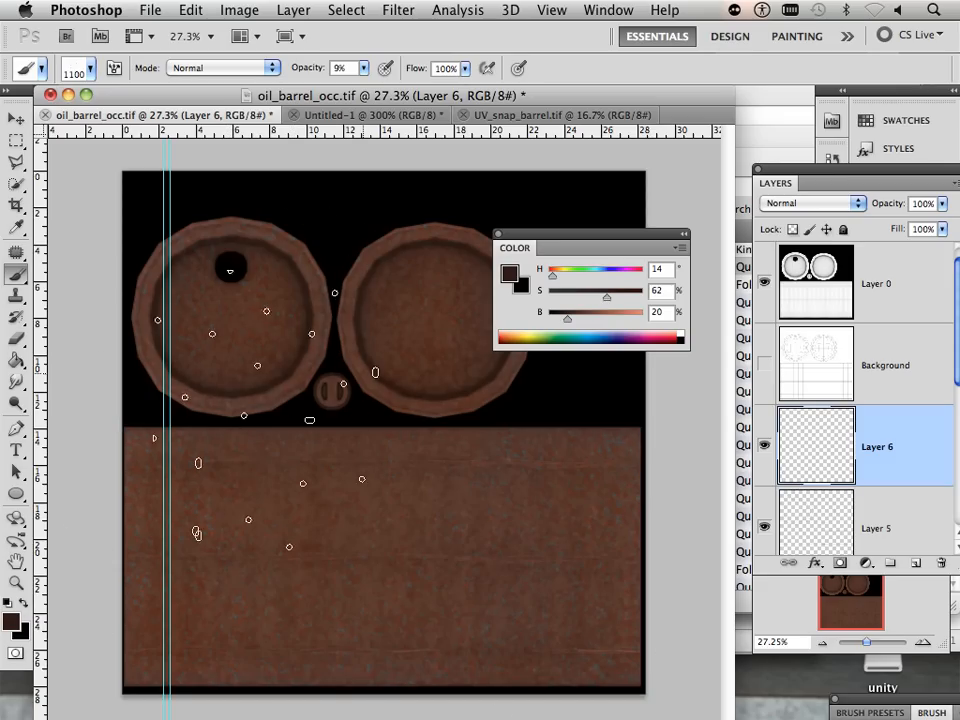
drag(400, 530, 314, 335)
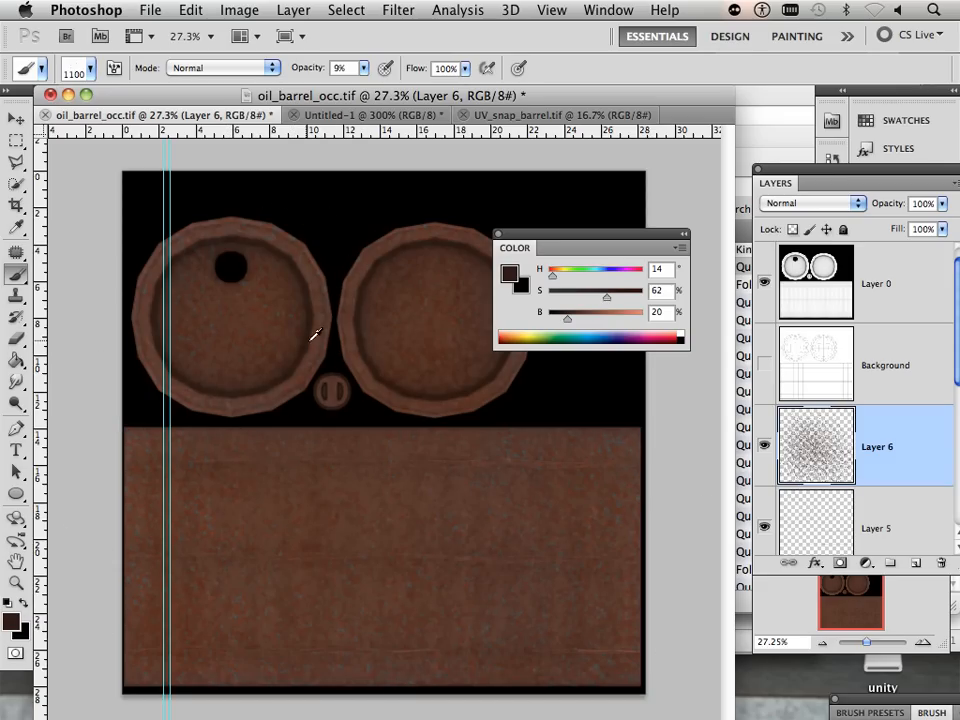
Sample the very dark brown from the small cap and paint speckles over the texture at 21% brush opacity
alt+click(330, 390)
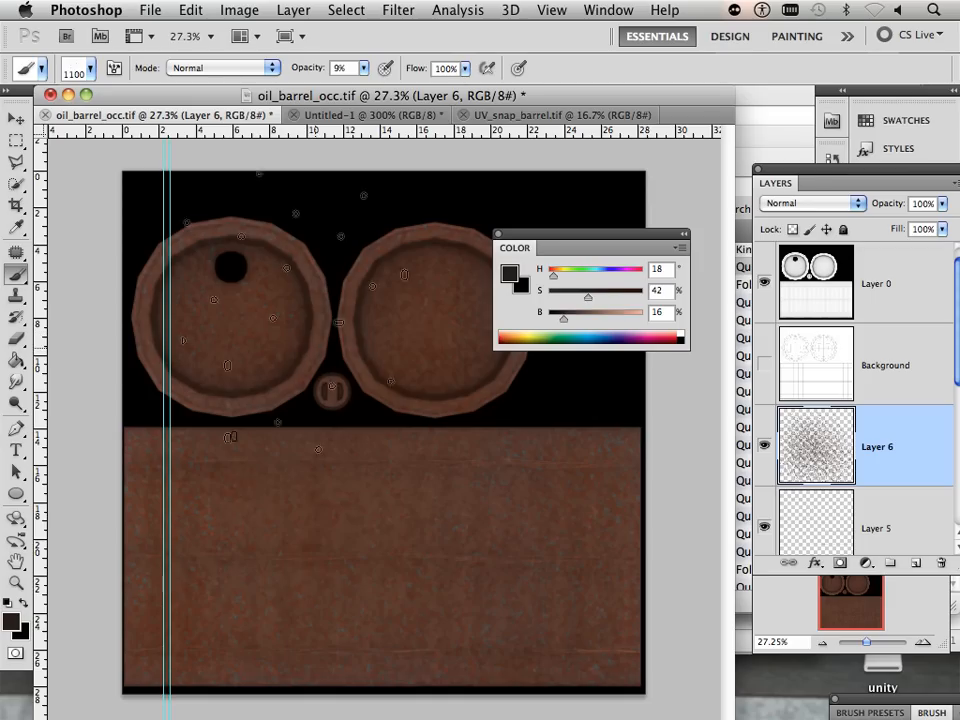
click(365, 68)
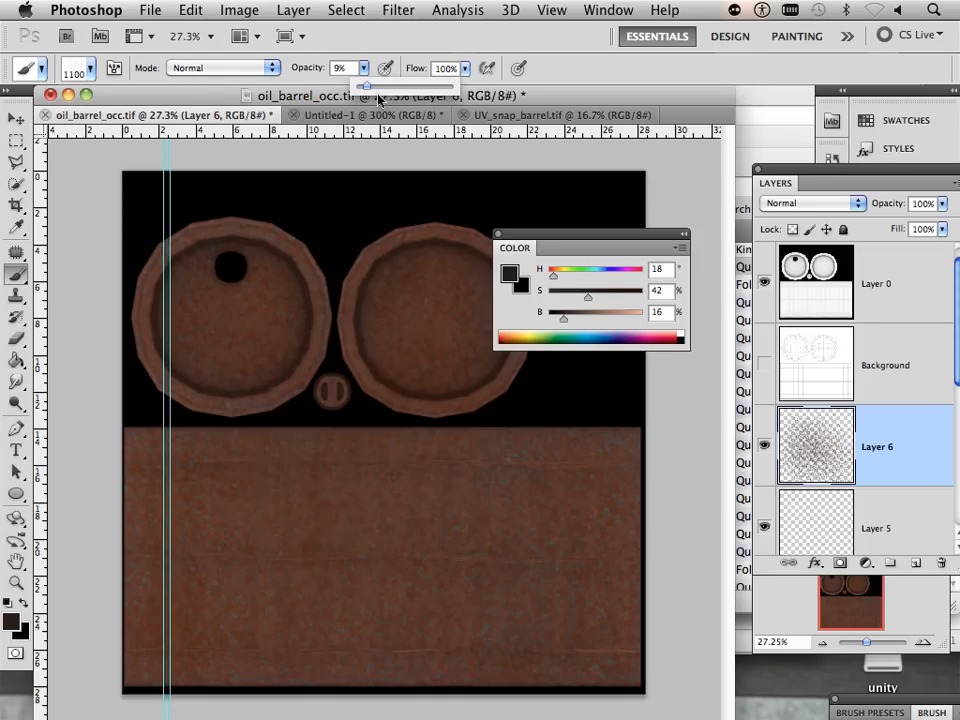
drag(378, 99, 378, 90)
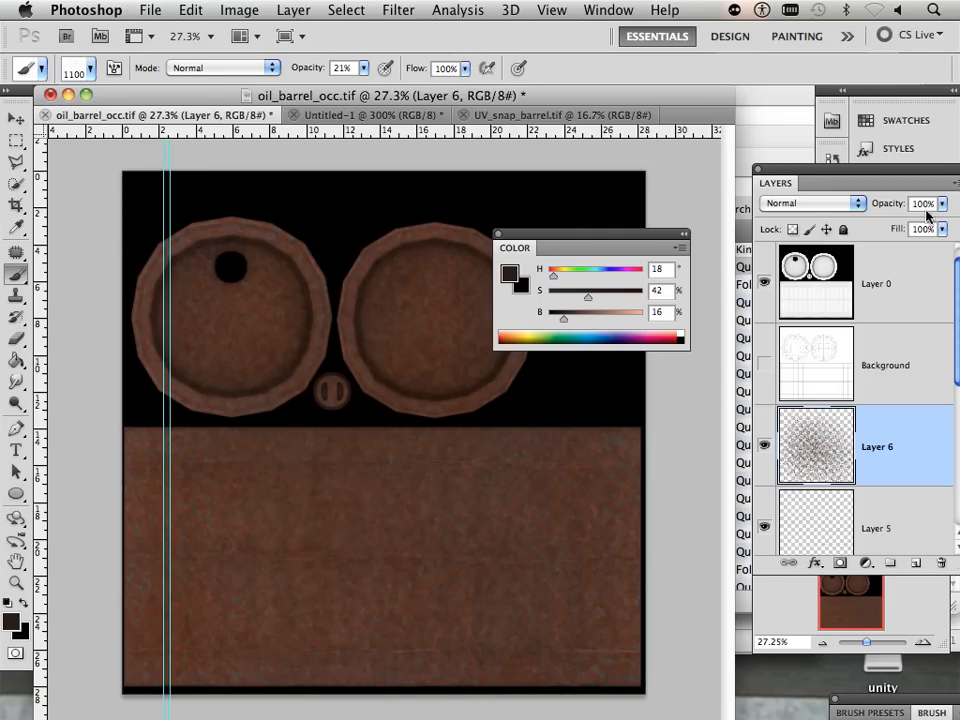
Reduce the opacity of the speckle layer, Layer 6, to 53%
drag(941, 203, 922, 228)
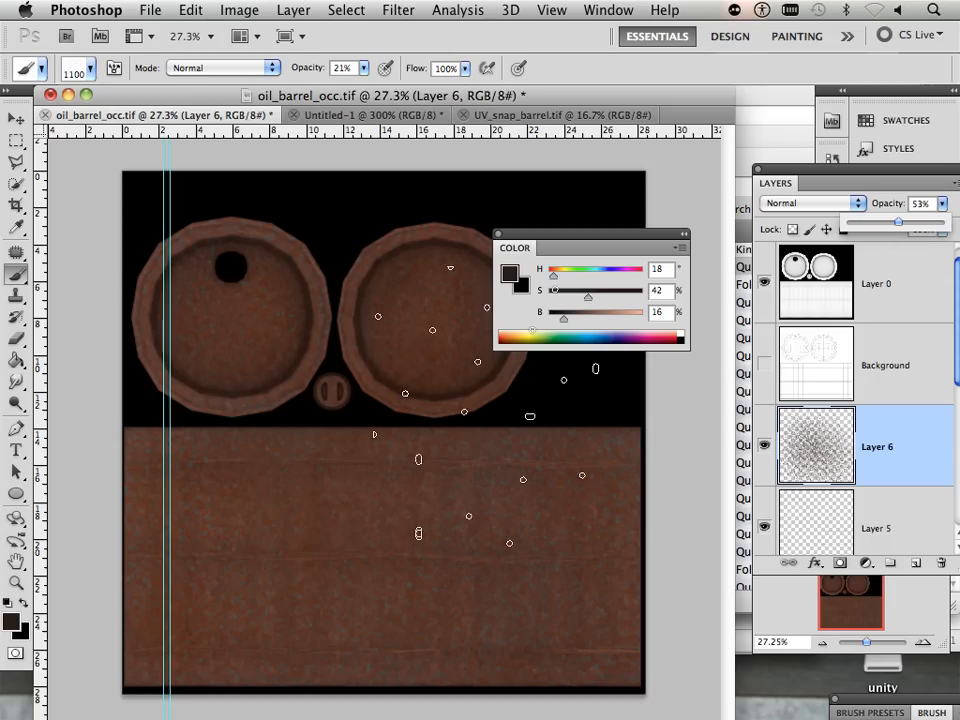
drag(866, 640, 868, 675)
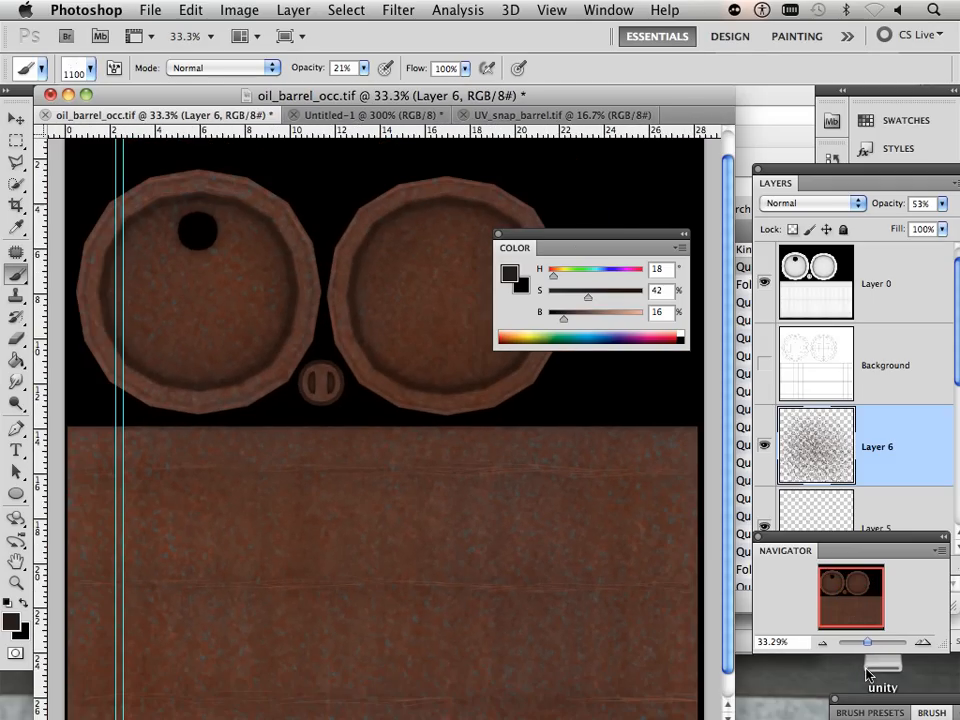
click(904, 441)
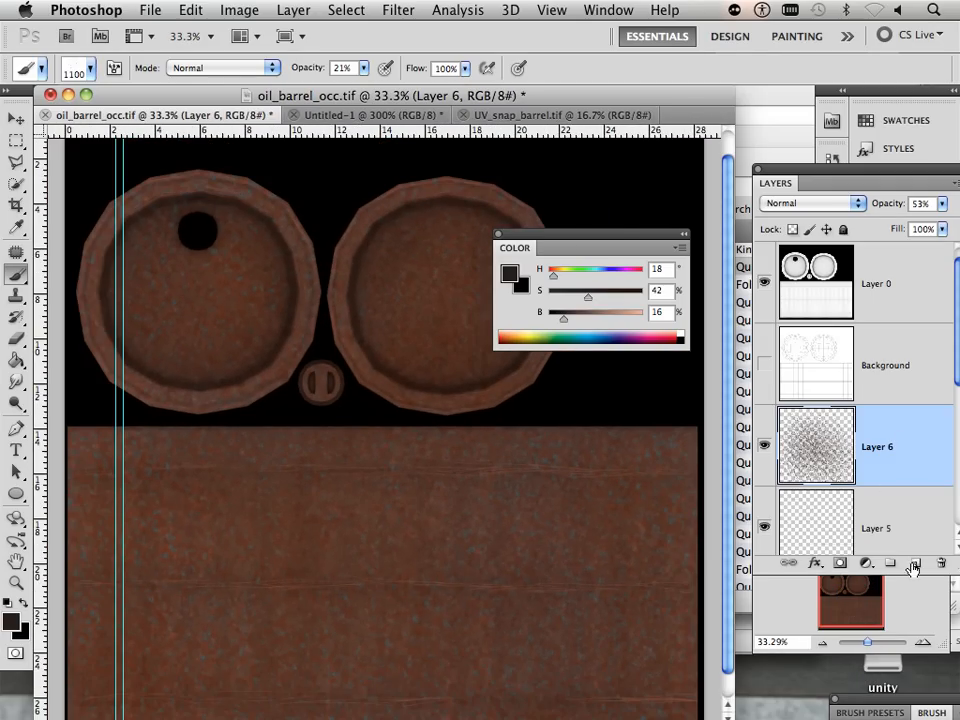
Add a new layer above Layer 6 and set the Paint Bucket's foreground color to brown 643724
click(893, 566)
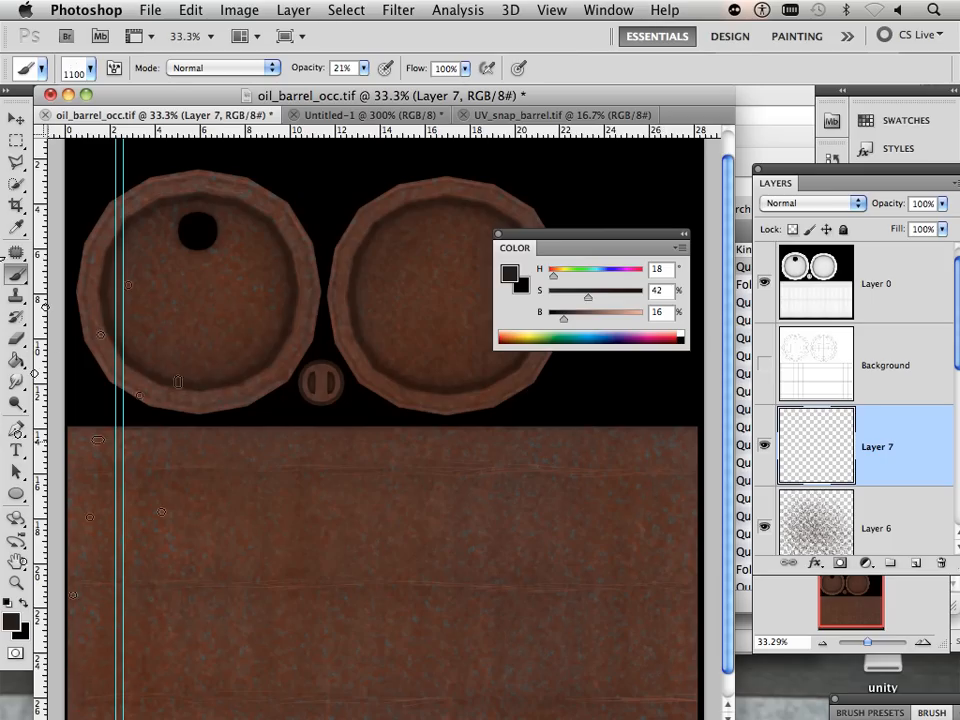
click(16, 360)
click(12, 621)
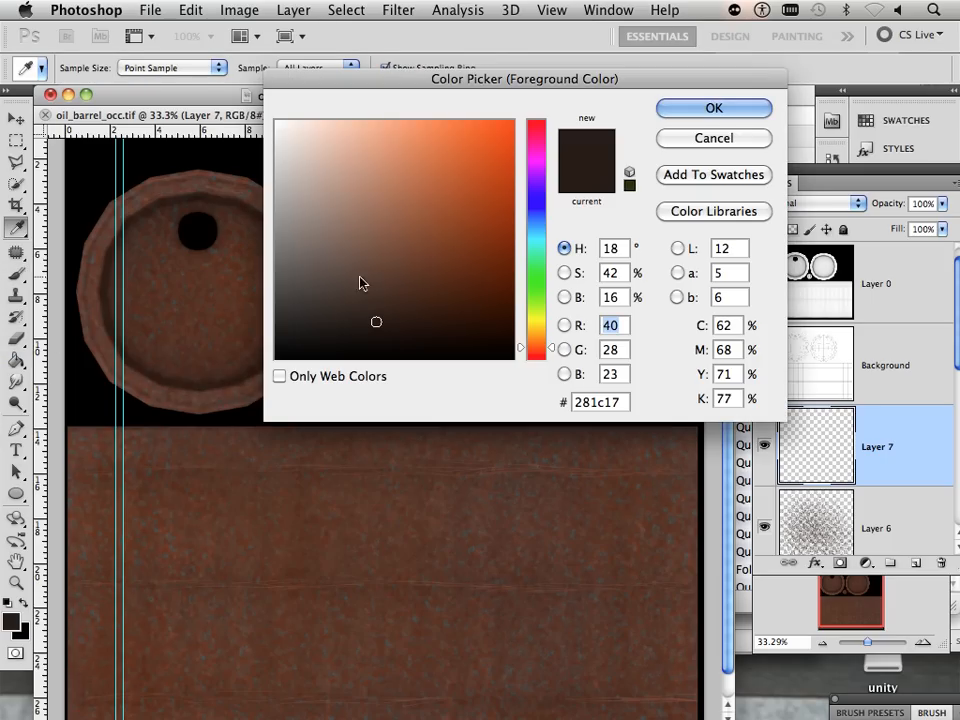
click(343, 249)
click(428, 265)
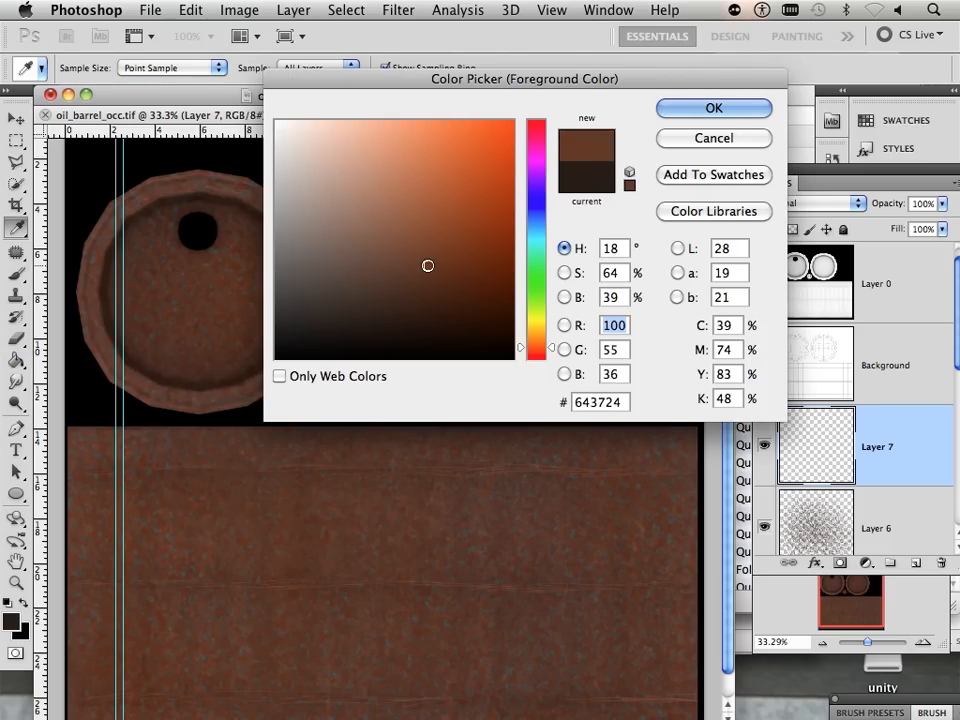
click(717, 110)
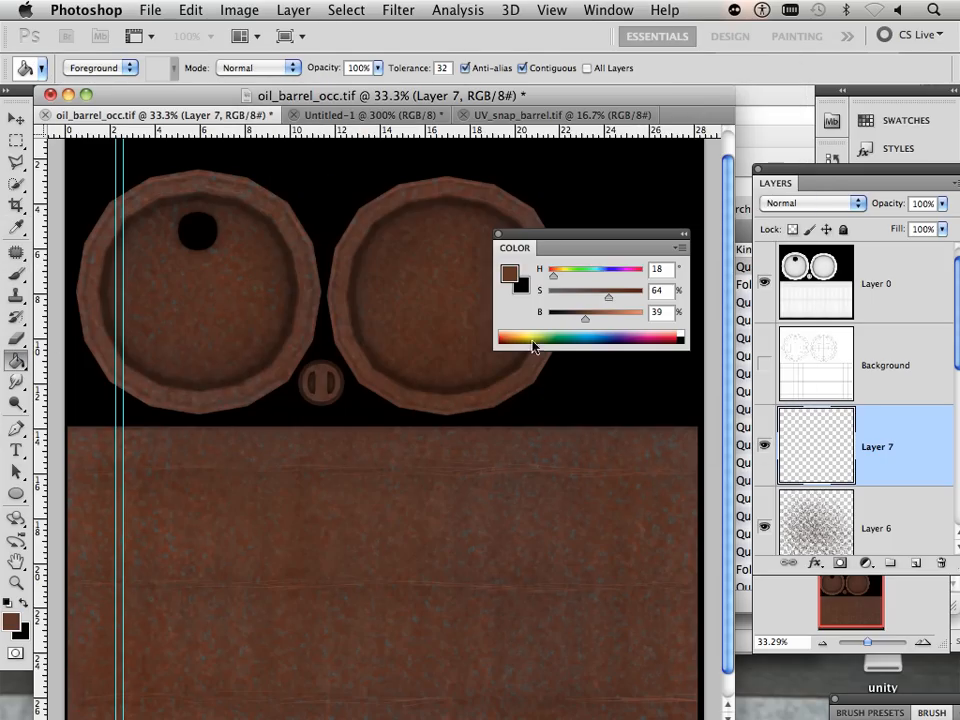
Fill Layer 7 with the brown foreground color and lower the layer's opacity to 33%
click(371, 493)
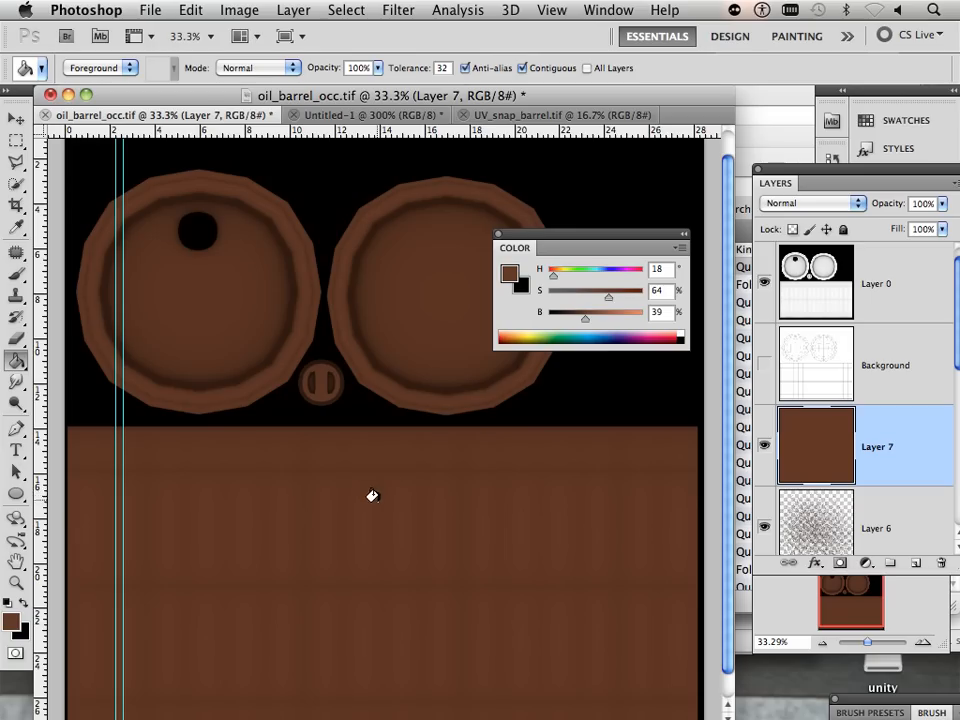
click(941, 203)
drag(938, 221, 879, 233)
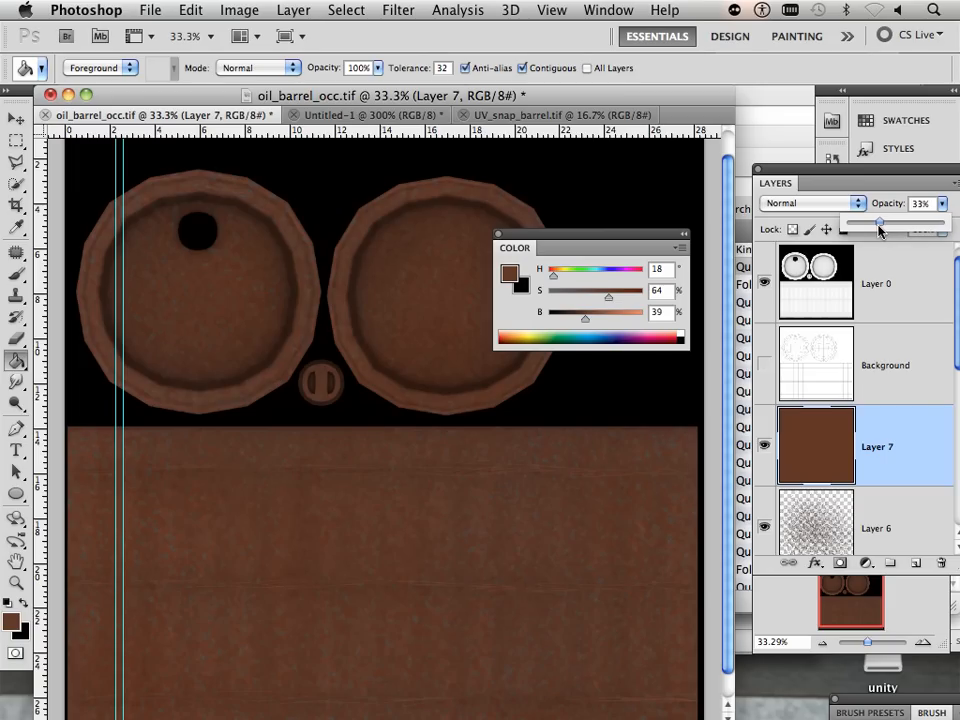
drag(879, 237, 879, 237)
Change the blend mode of the brown fill layer, Layer 7, to Multiply and fine-tune its opacity to 33%
click(835, 204)
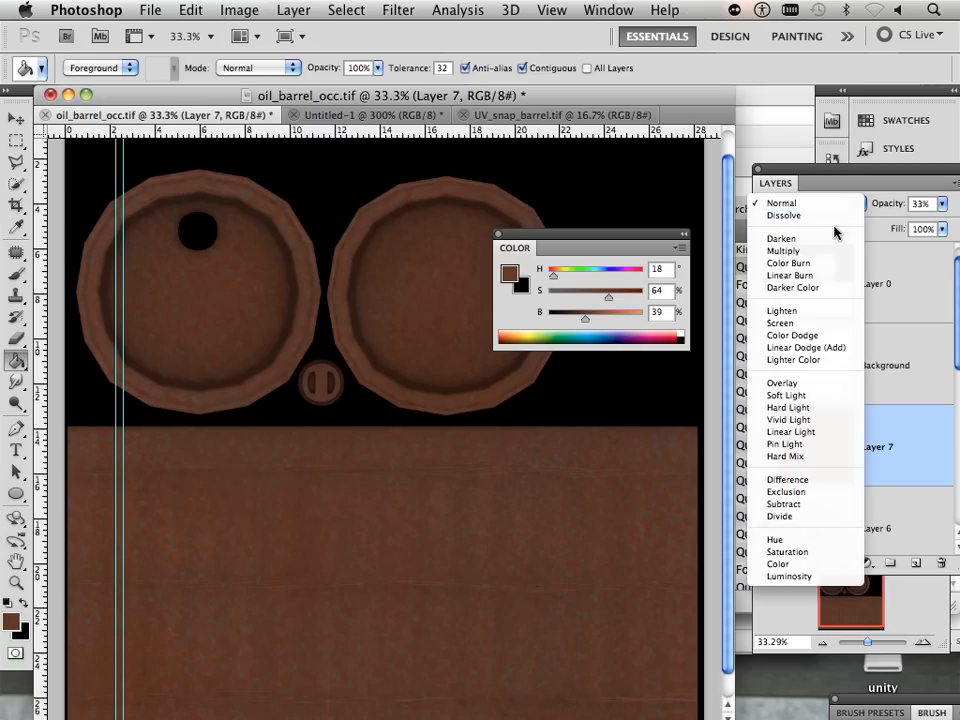
click(827, 250)
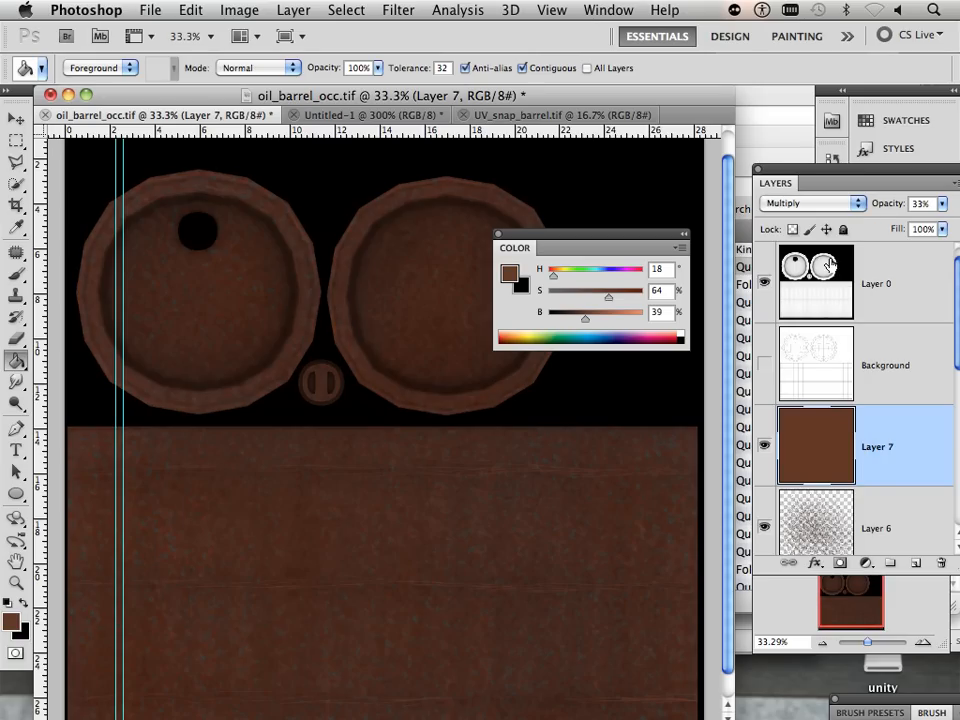
click(941, 203)
mouse_move(876, 221)
mouse_down()
mouse_move(857, 222)
mouse_move(877, 236)
mouse_up()
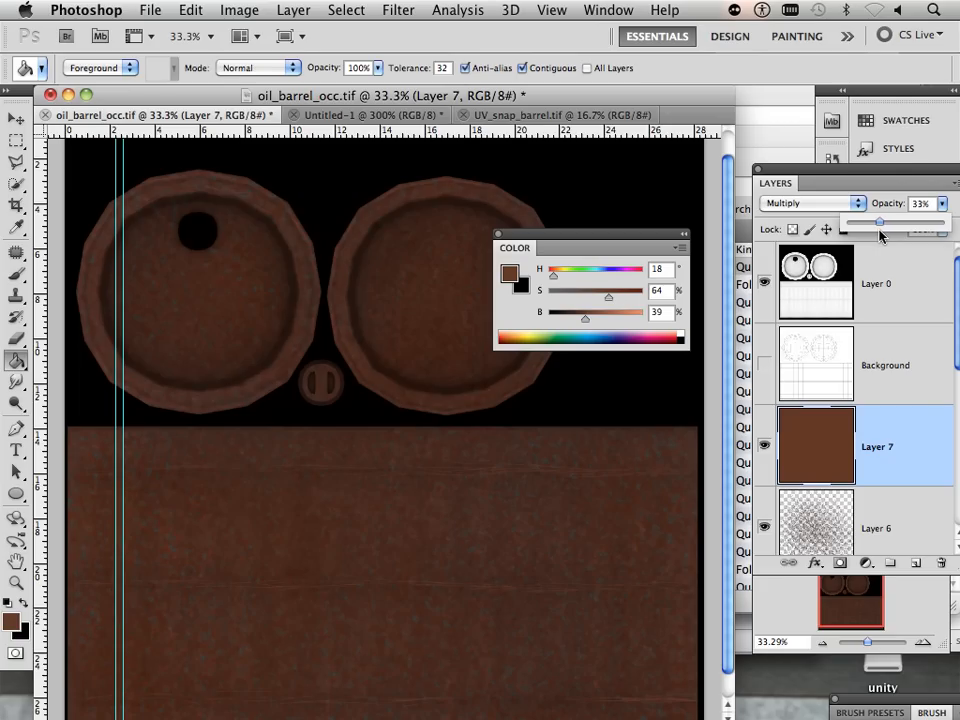
Try the Soft Light blend mode on Layer 7, return it to Multiply and view the whole texture
click(850, 203)
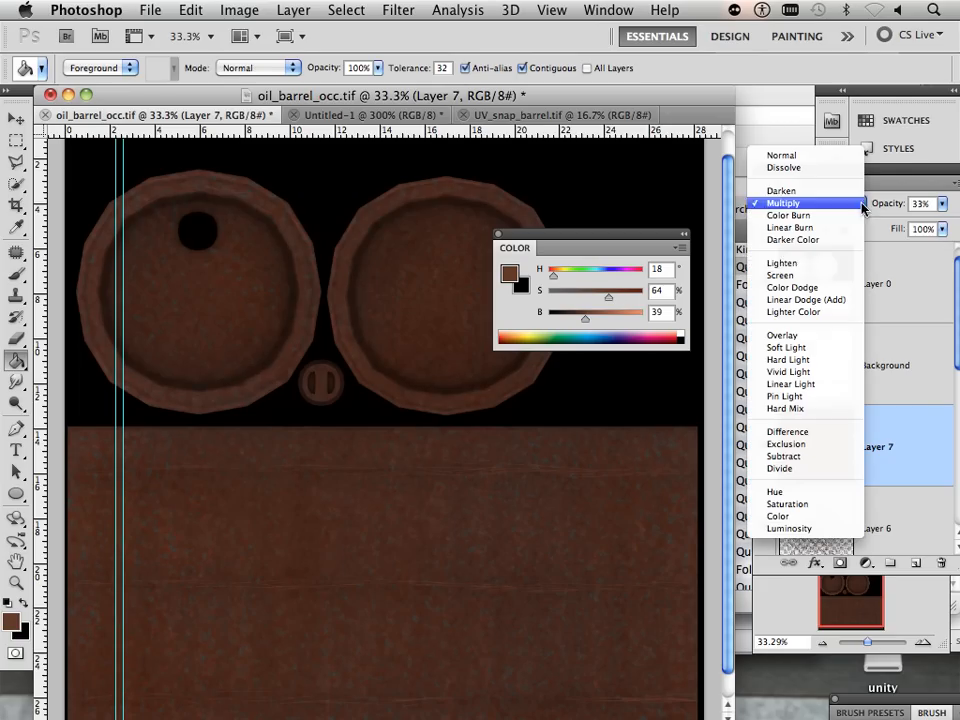
click(820, 348)
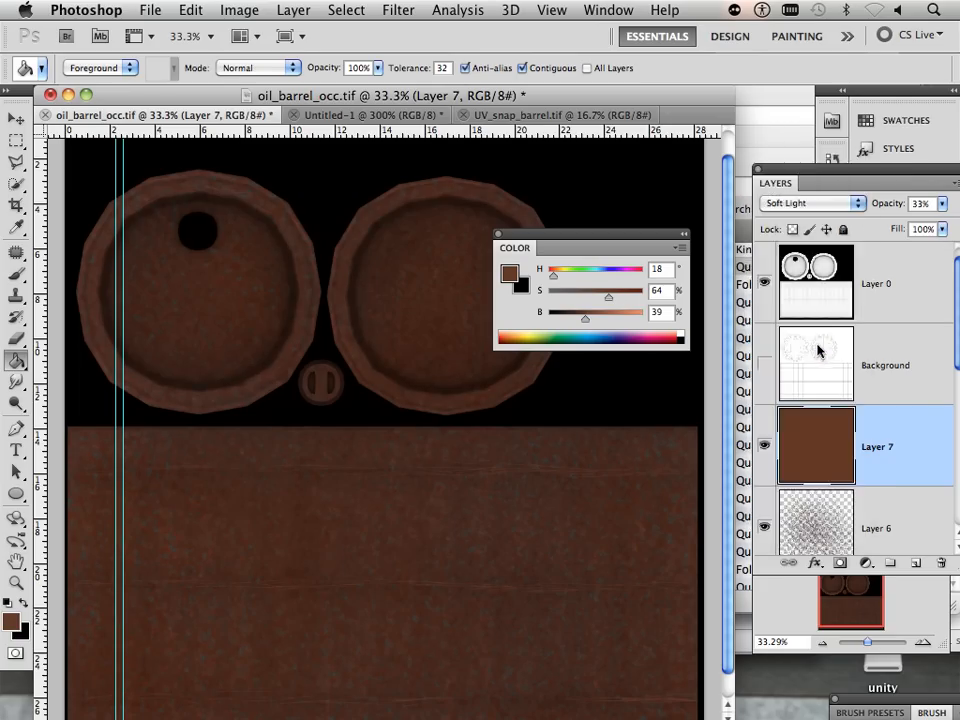
click(852, 204)
click(822, 59)
drag(866, 641, 865, 650)
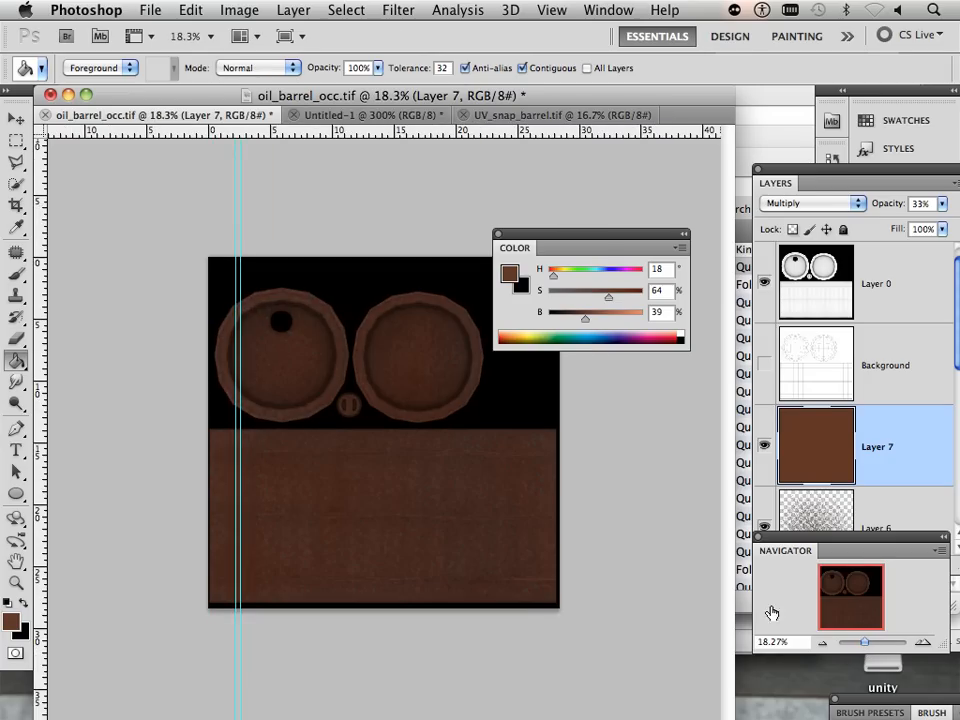